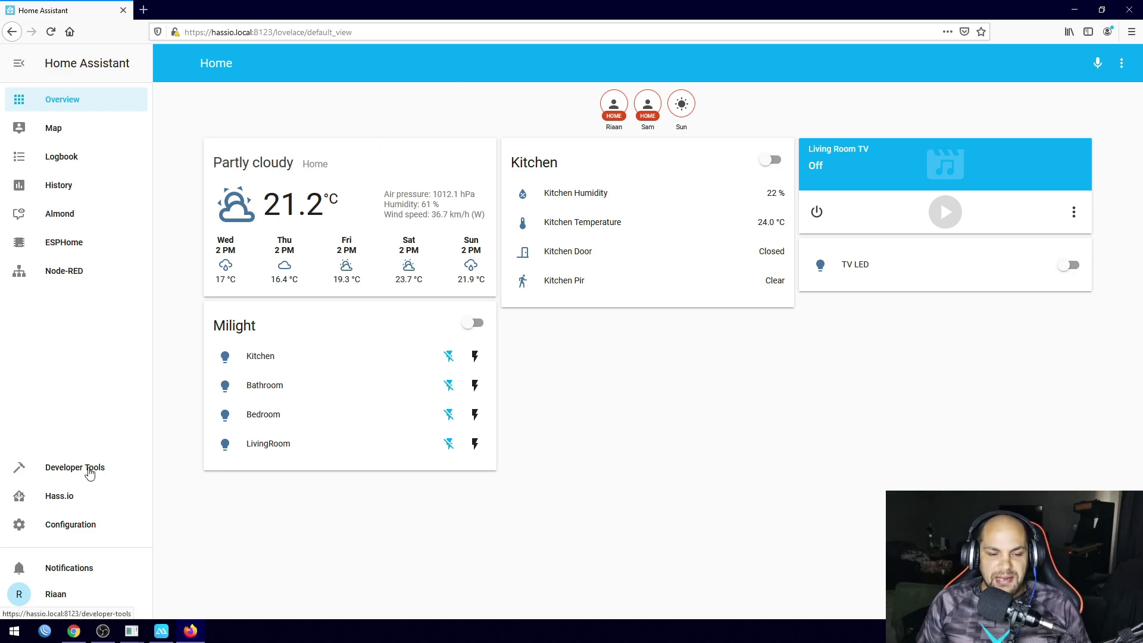
Open the Configuration overview, where Home Assistant Cloud is offered
{"action": "left_click", "coordinate": [70, 527]}
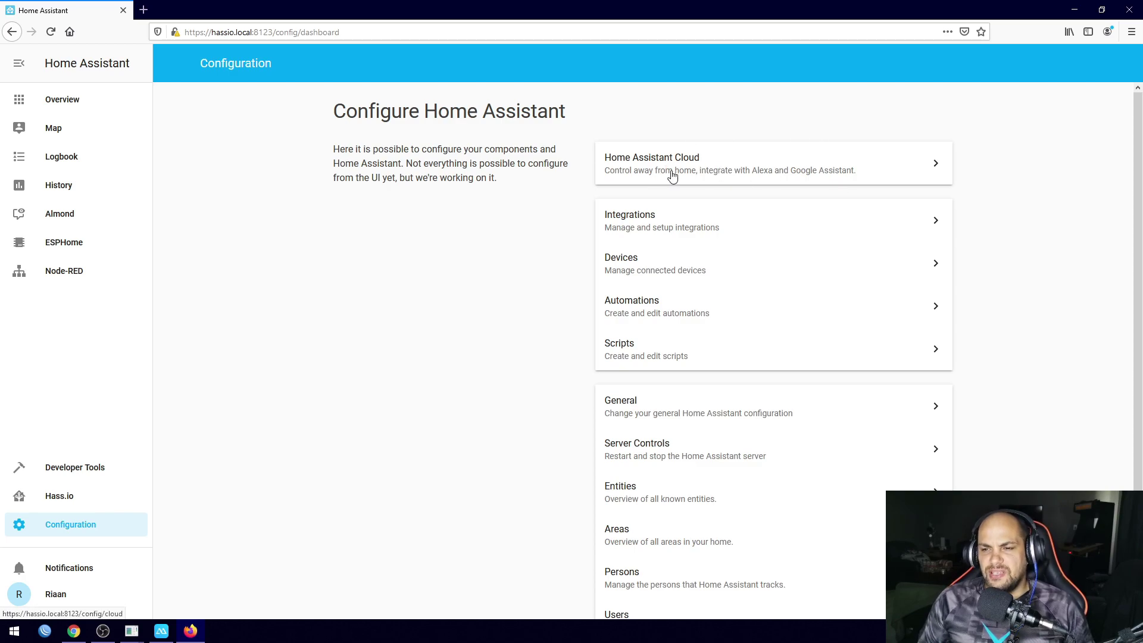
Sign in to Home Assistant Cloud with the account e-mail and password
{"action": "left_click", "coordinate": [652, 171]}
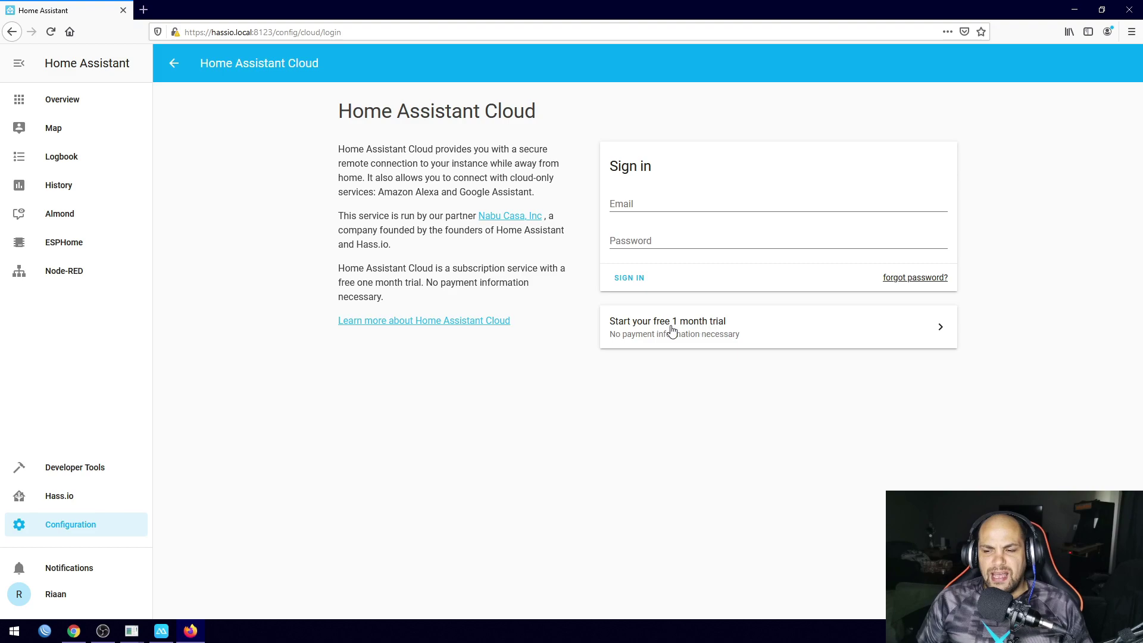
{"action": "left_click", "coordinate": [658, 194]}
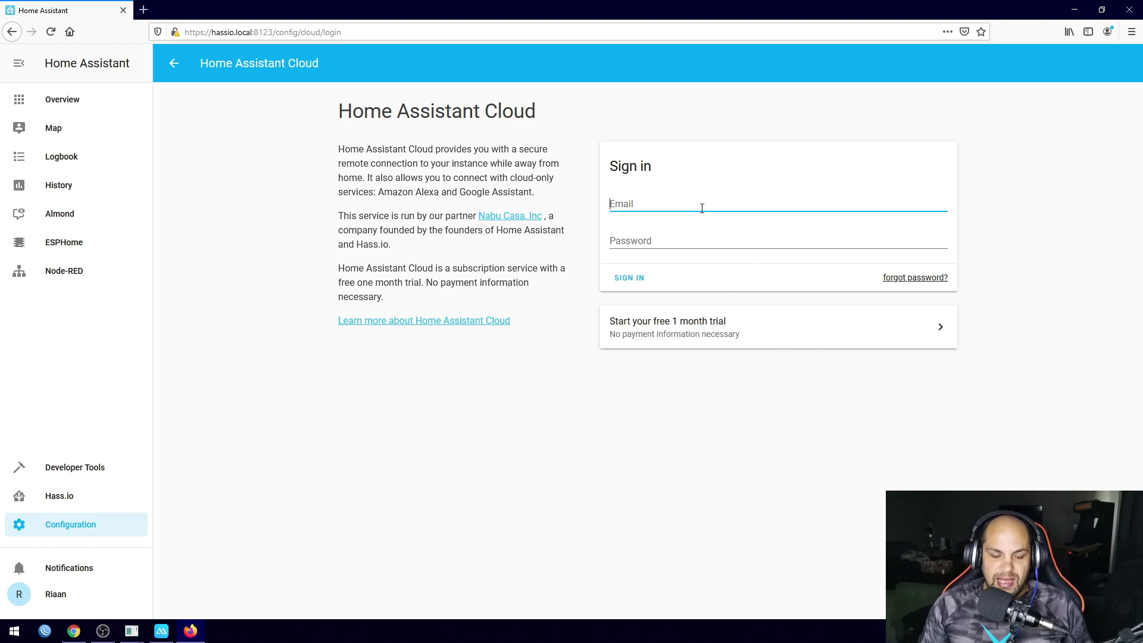
{"action": "key", "text": "ctrl+v"}
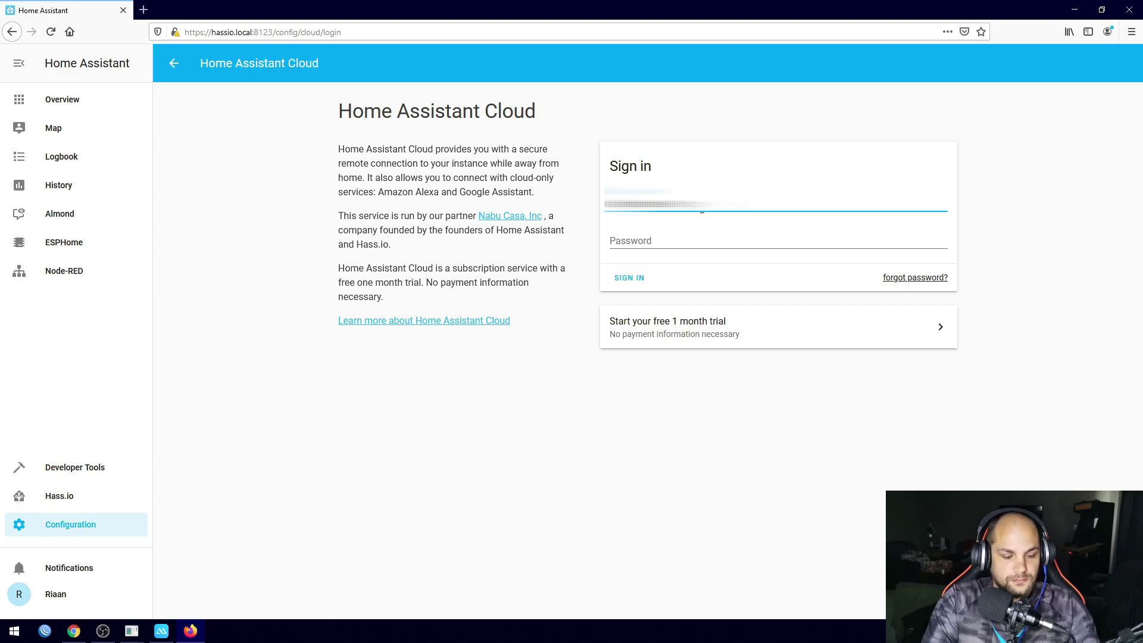
{"action": "key", "text": "Tab"}
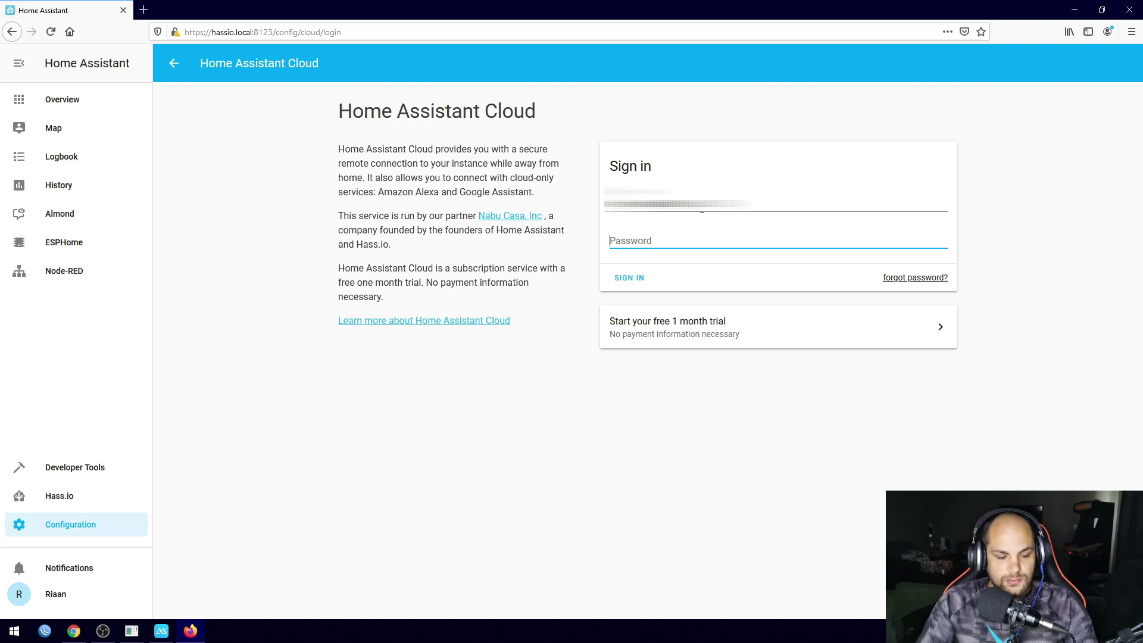
{"action": "type", "text": "•••••••"}
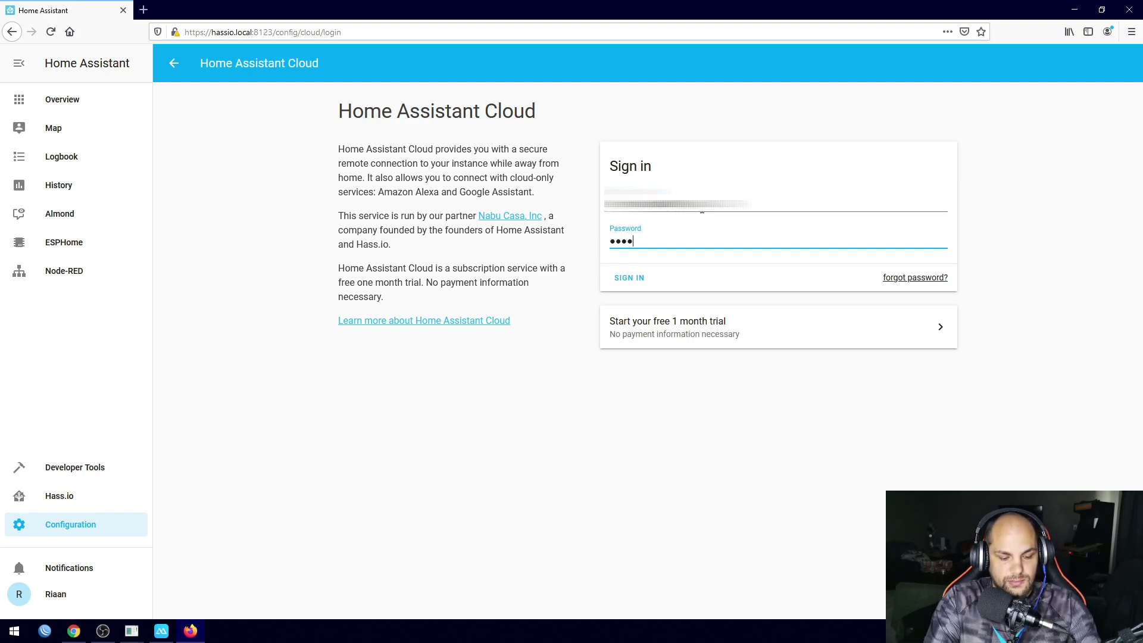
{"action": "type", "text": "•••"}
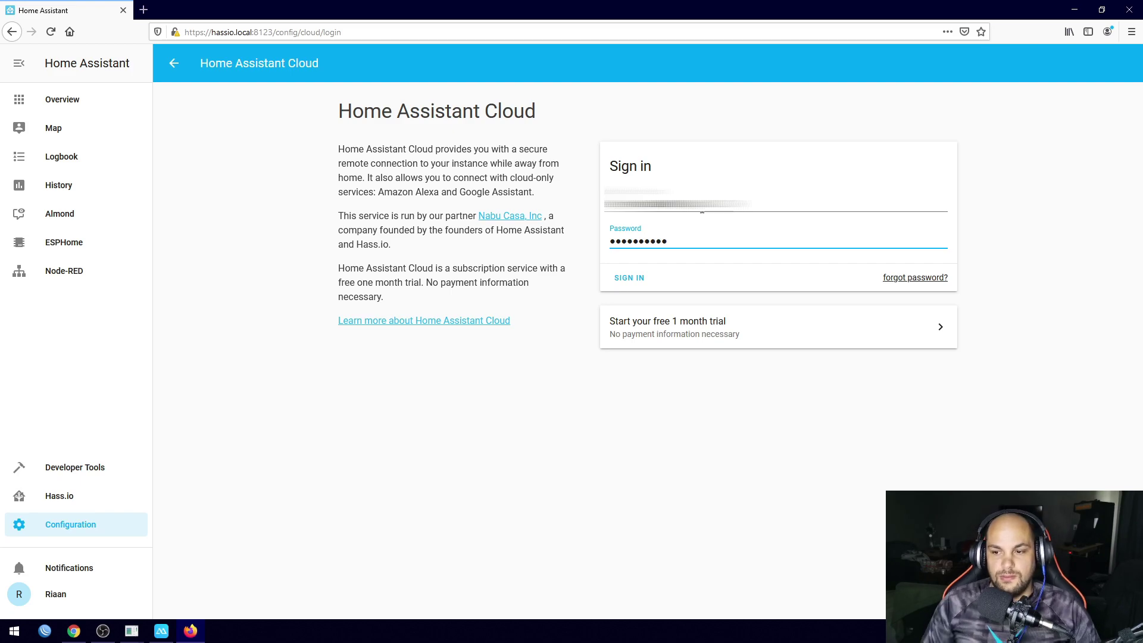
{"action": "left_click", "coordinate": [621, 280]}
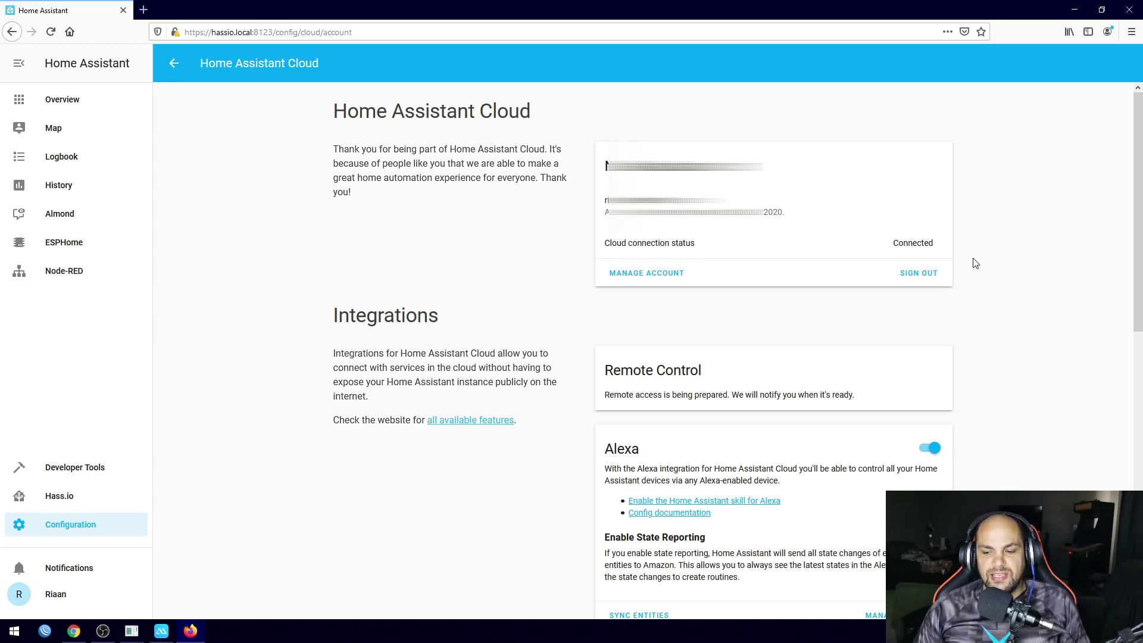
{"action": "scroll", "coordinate": [972, 262], "scroll_direction": "down", "scroll_amount": 8}
{"action": "scroll", "coordinate": [1044, 248], "scroll_direction": "down", "scroll_amount": 2}
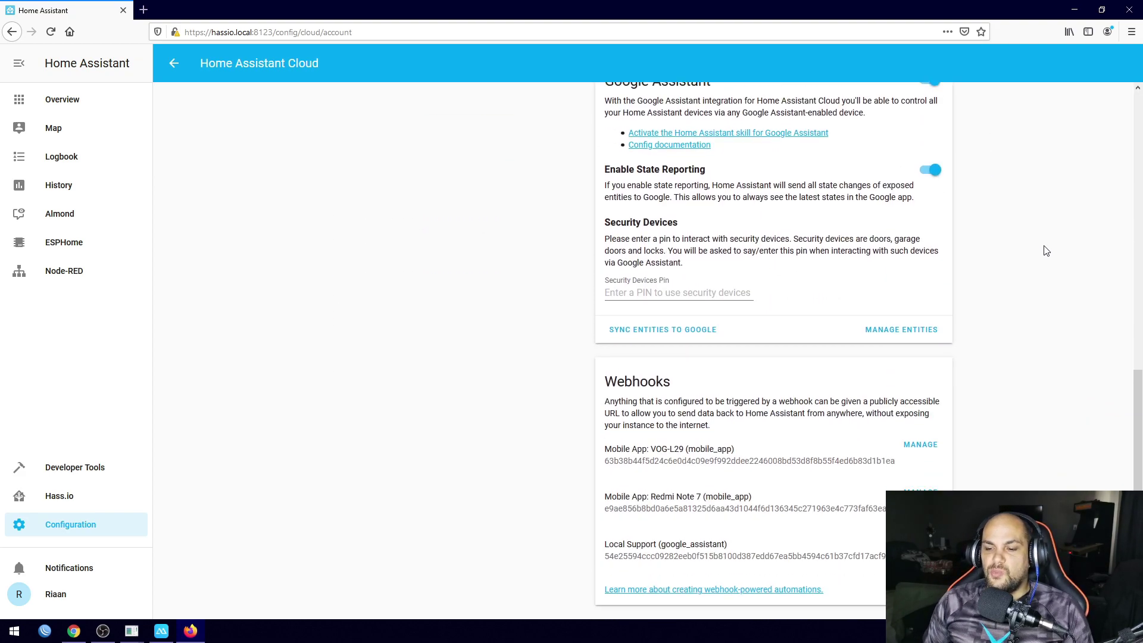
{"action": "scroll", "coordinate": [1044, 247], "scroll_direction": "up", "scroll_amount": 5}
{"action": "scroll", "coordinate": [1043, 248], "scroll_direction": "down", "scroll_amount": 5}
{"action": "scroll", "coordinate": [1044, 248], "scroll_direction": "up", "scroll_amount": 2}
{"action": "scroll", "coordinate": [1045, 249], "scroll_direction": "up", "scroll_amount": 7}
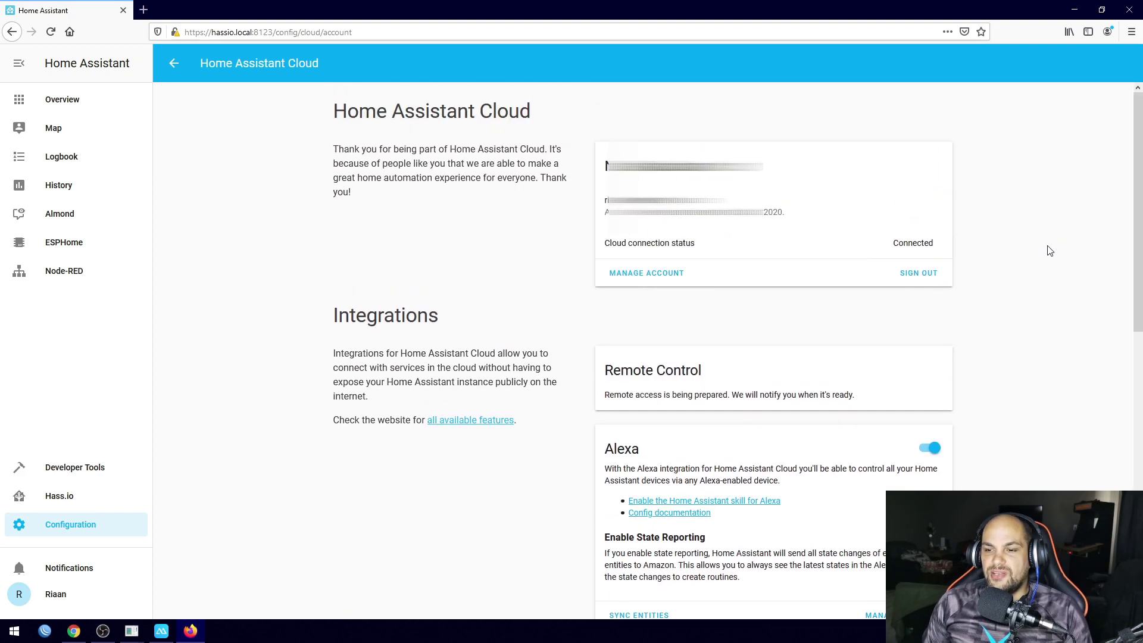
{"action": "left_click_drag", "start_coordinate": [605, 394], "coordinate": [672, 396]}
{"action": "left_click", "coordinate": [681, 405]}
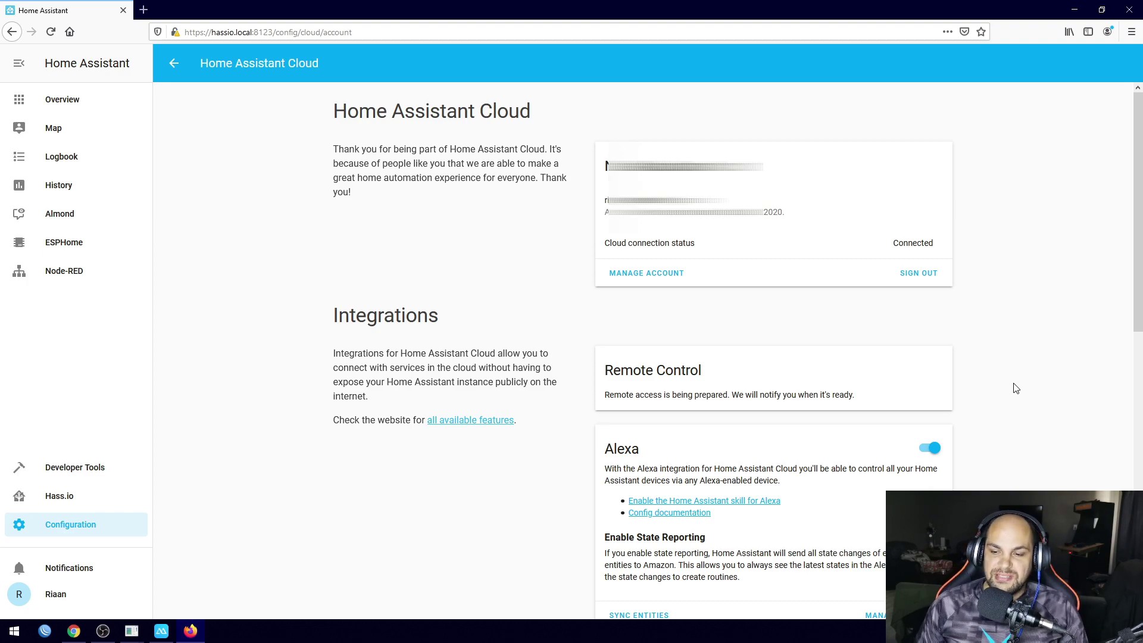
{"action": "scroll", "coordinate": [850, 338], "scroll_direction": "down", "scroll_amount": 4}
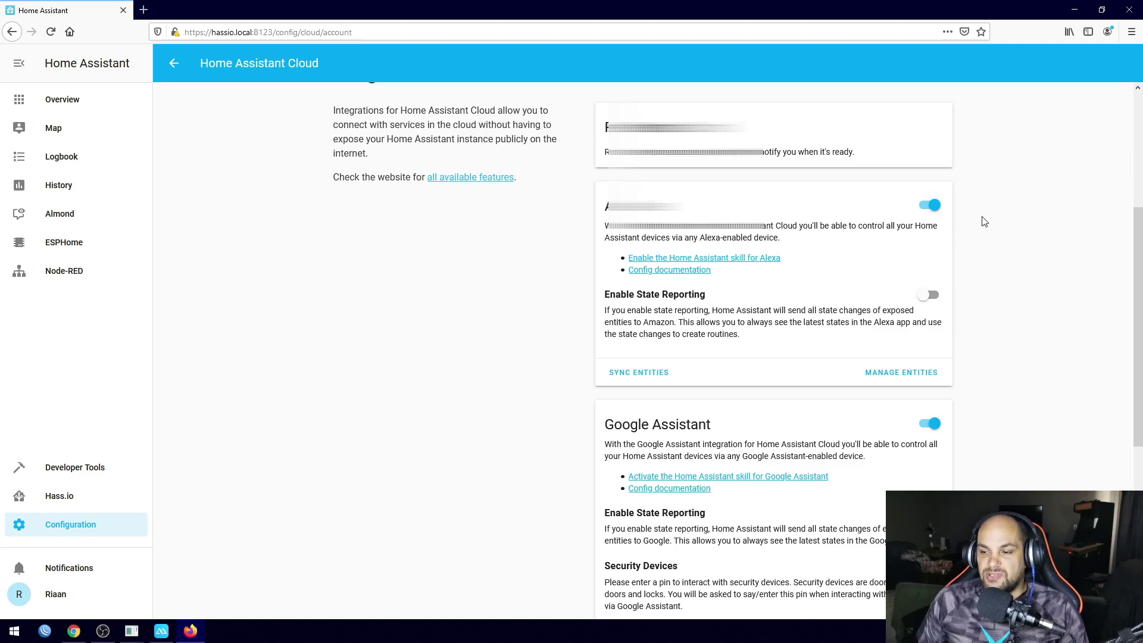
{"action": "scroll", "coordinate": [945, 265], "scroll_direction": "down", "scroll_amount": 3}
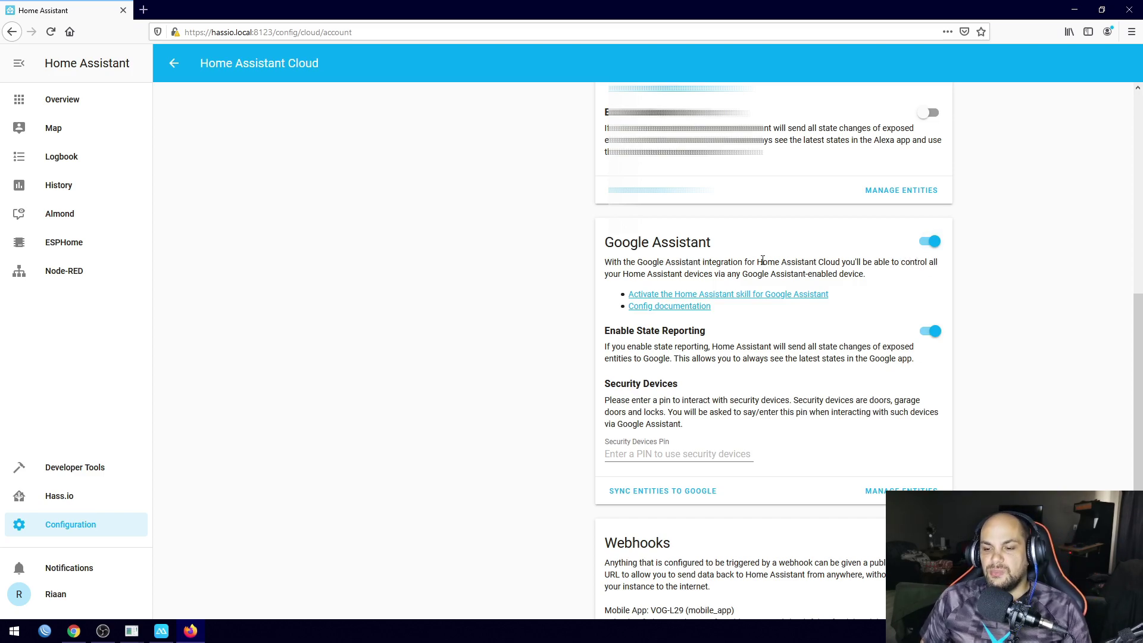
{"action": "scroll", "coordinate": [834, 298], "scroll_direction": "up", "scroll_amount": 6}
{"action": "scroll", "coordinate": [899, 332], "scroll_direction": "down", "scroll_amount": 5}
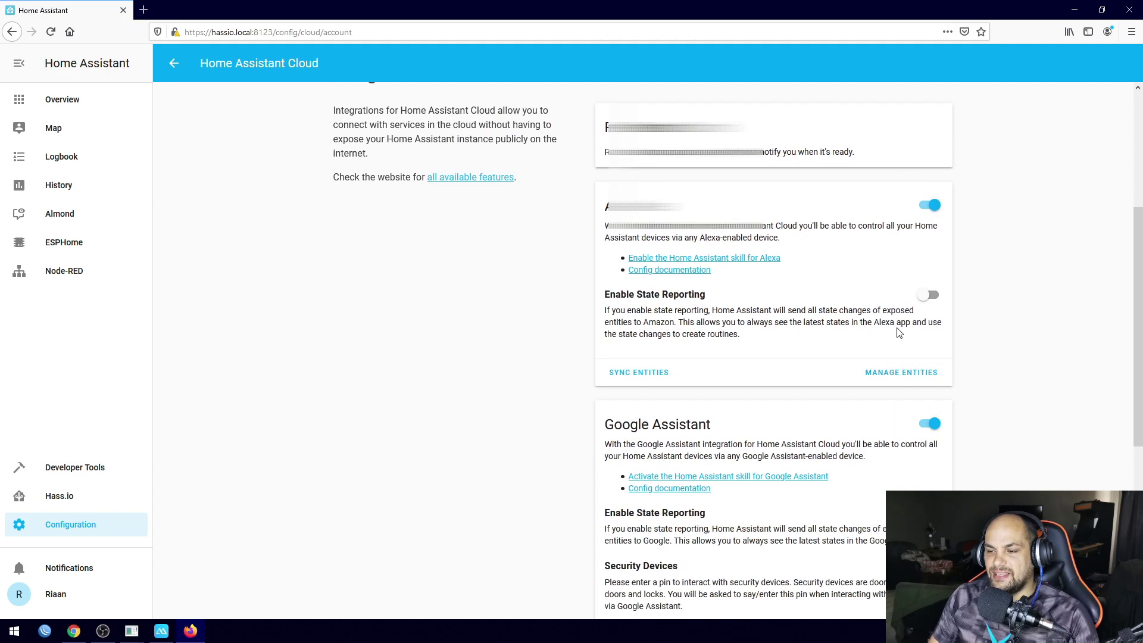
{"action": "scroll", "coordinate": [899, 331], "scroll_direction": "up", "scroll_amount": 5}
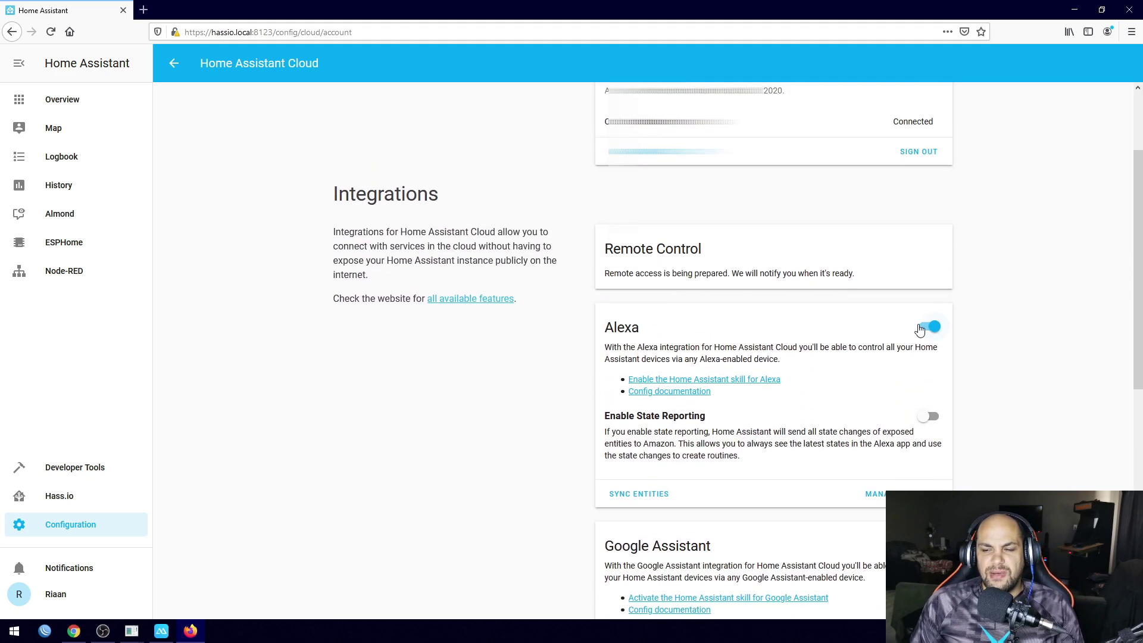
{"action": "scroll", "coordinate": [922, 327], "scroll_direction": "down", "scroll_amount": 1}
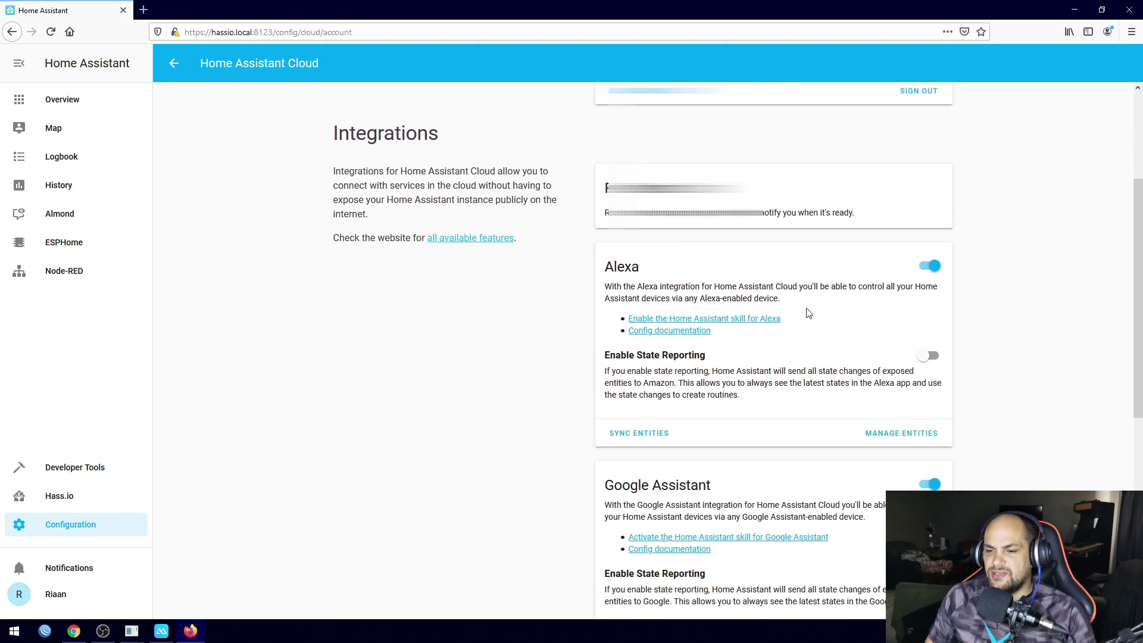
{"action": "scroll", "coordinate": [832, 309], "scroll_direction": "up", "scroll_amount": 3}
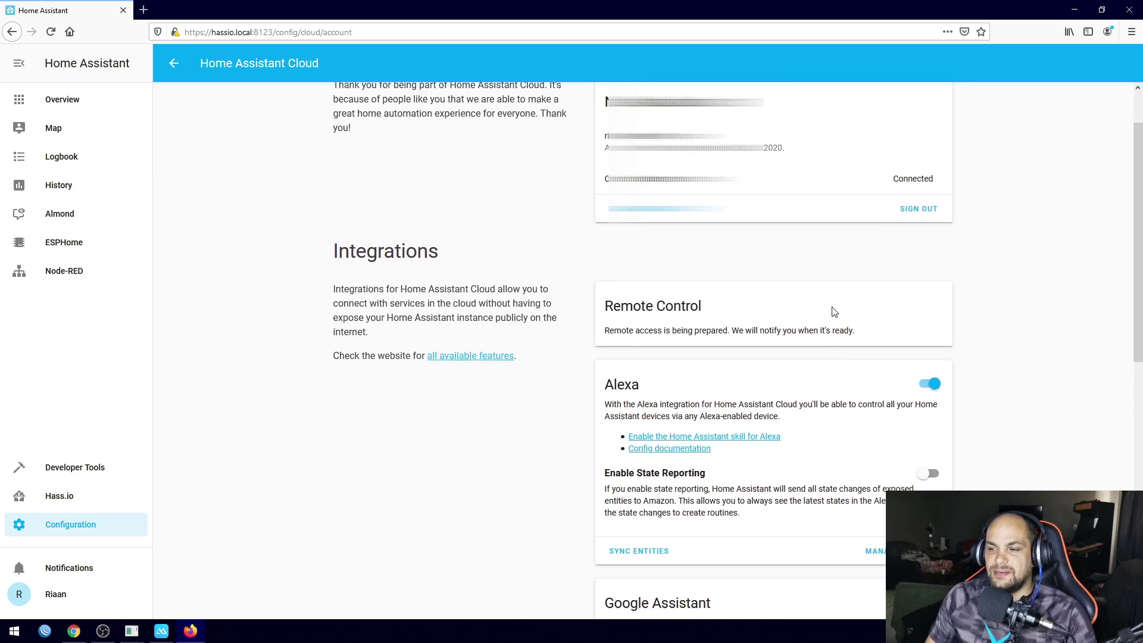
{"action": "scroll", "coordinate": [832, 309], "scroll_direction": "down", "scroll_amount": 3}
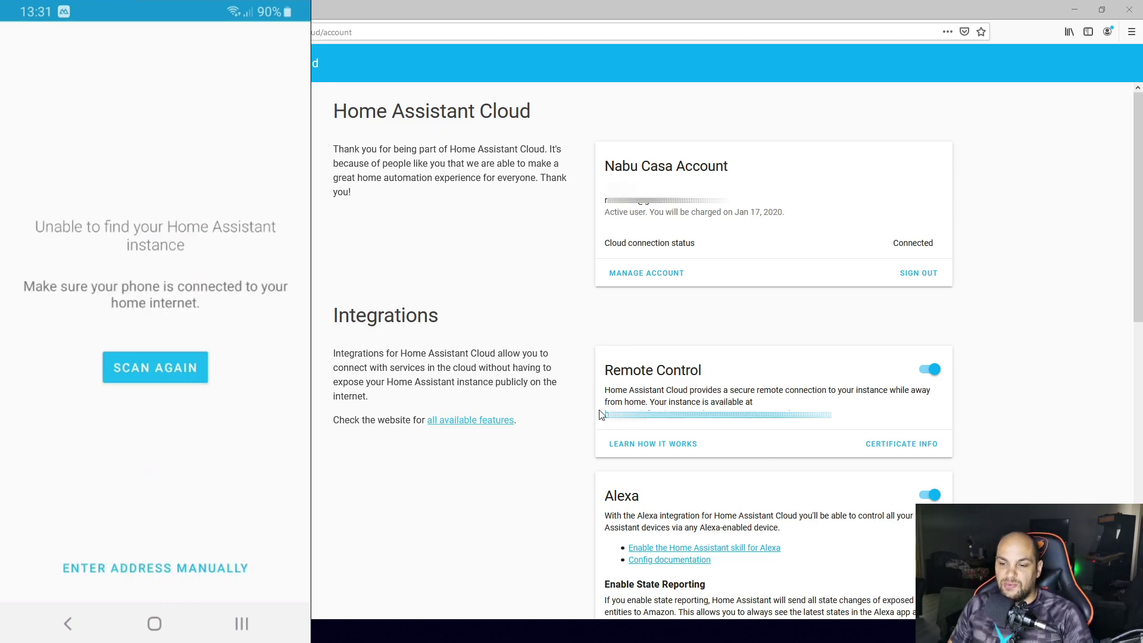
Select the full Remote Control URL in Firefox for copying
{"action": "left_click_drag", "start_coordinate": [606, 415], "coordinate": [832, 418]}
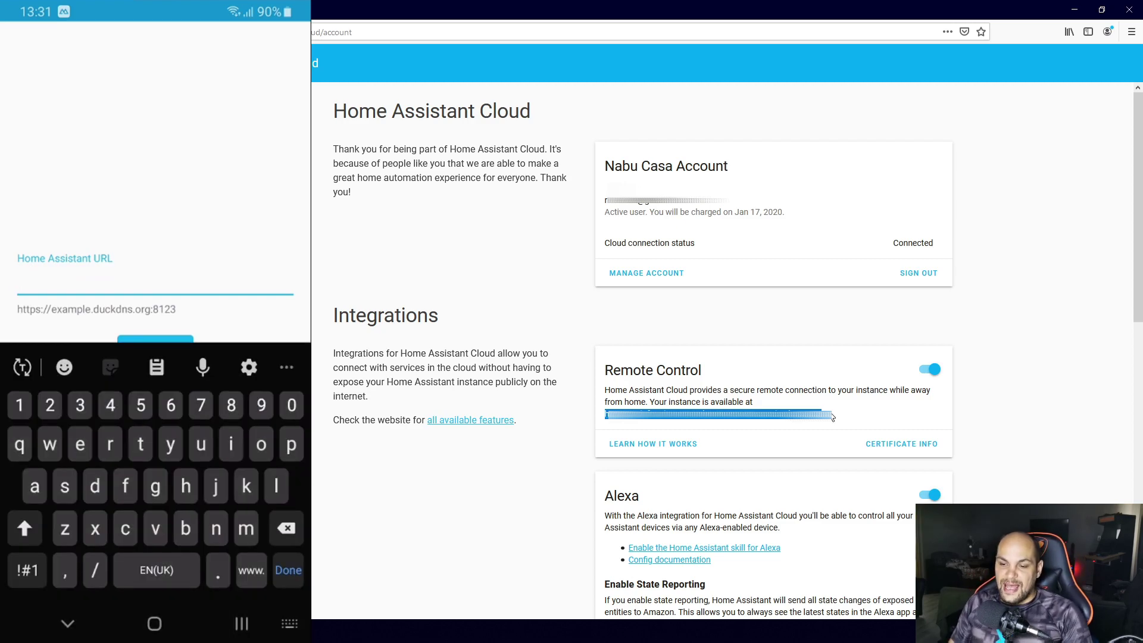
{"action": "left_click_drag", "start_coordinate": [832, 418], "coordinate": [603, 422]}
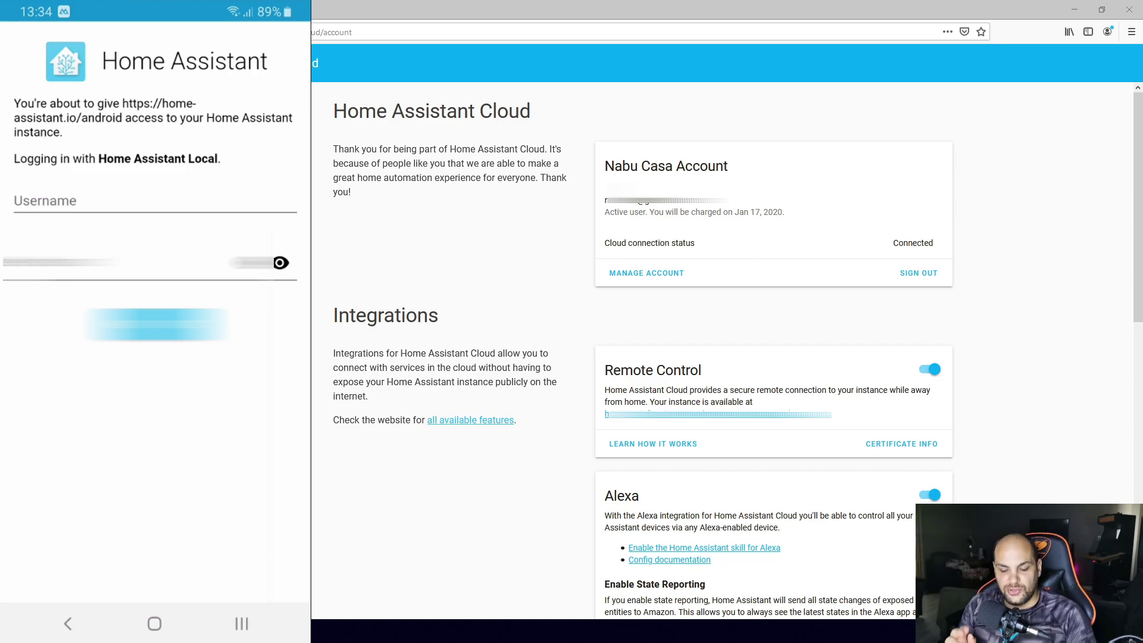
Log in to the Android app as user demo with the account password
{"action": "left_click", "coordinate": [154, 200]}
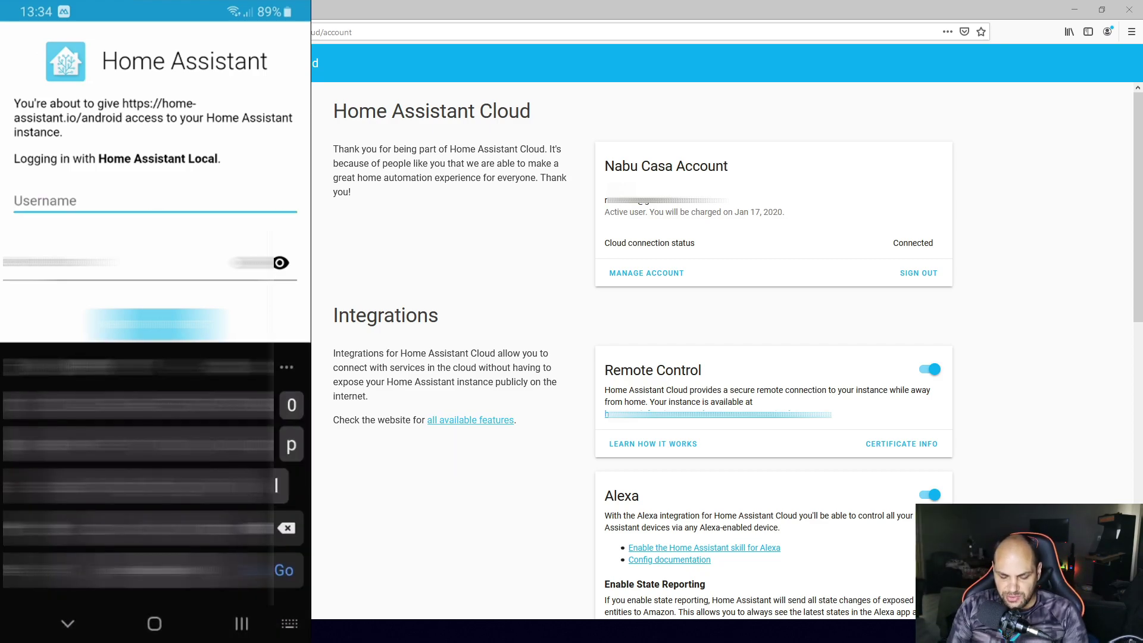
{"action": "type", "text": "demo"}
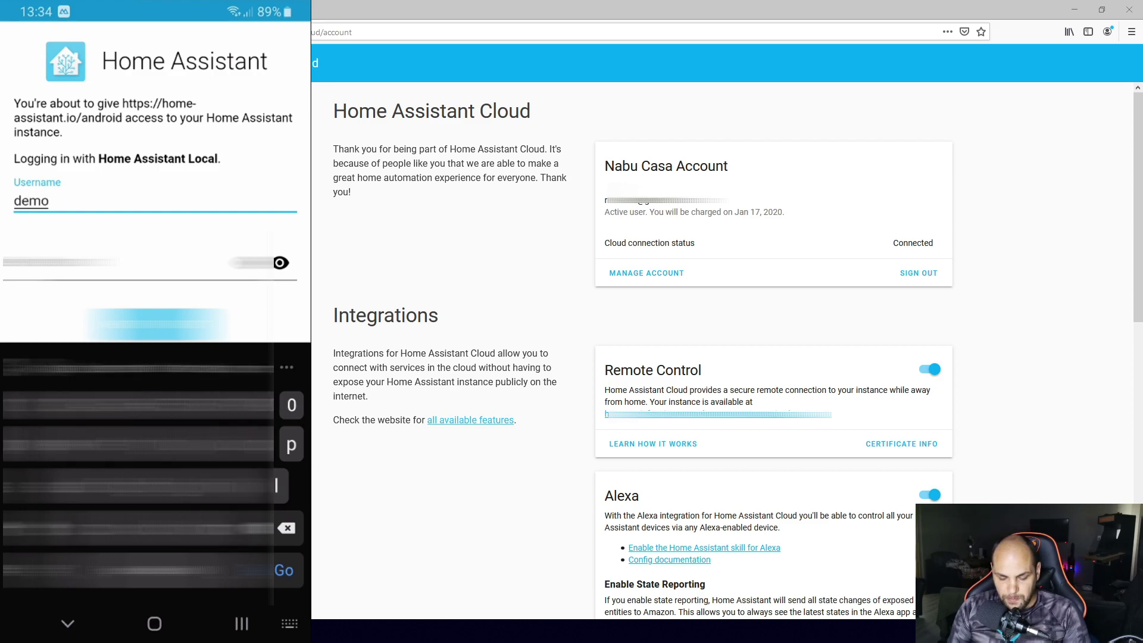
{"action": "left_click", "coordinate": [137, 262]}
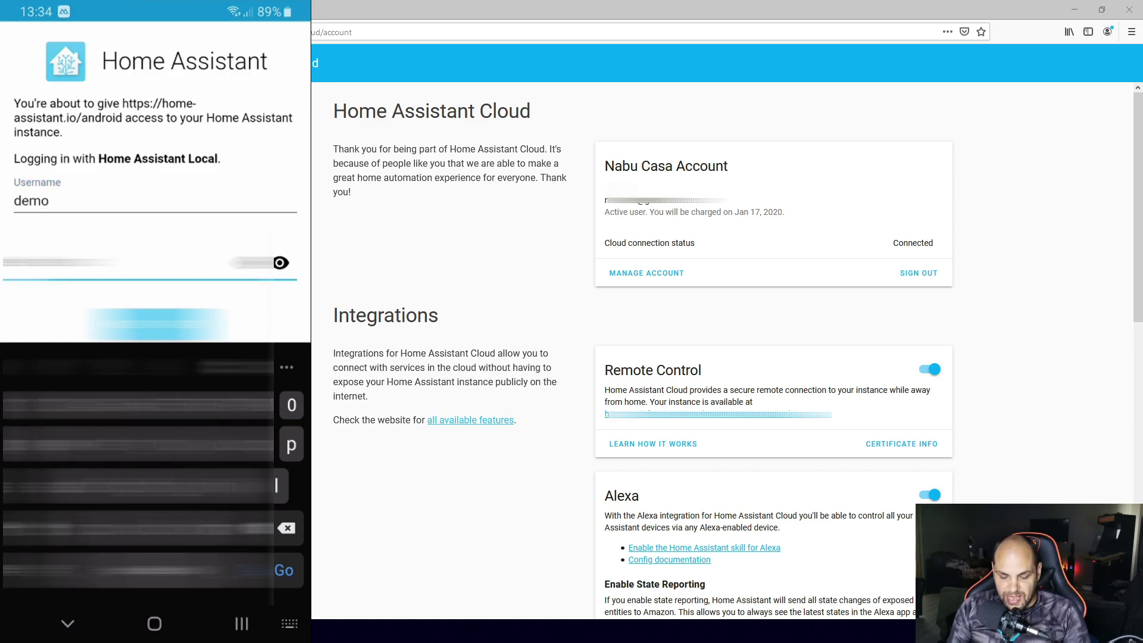
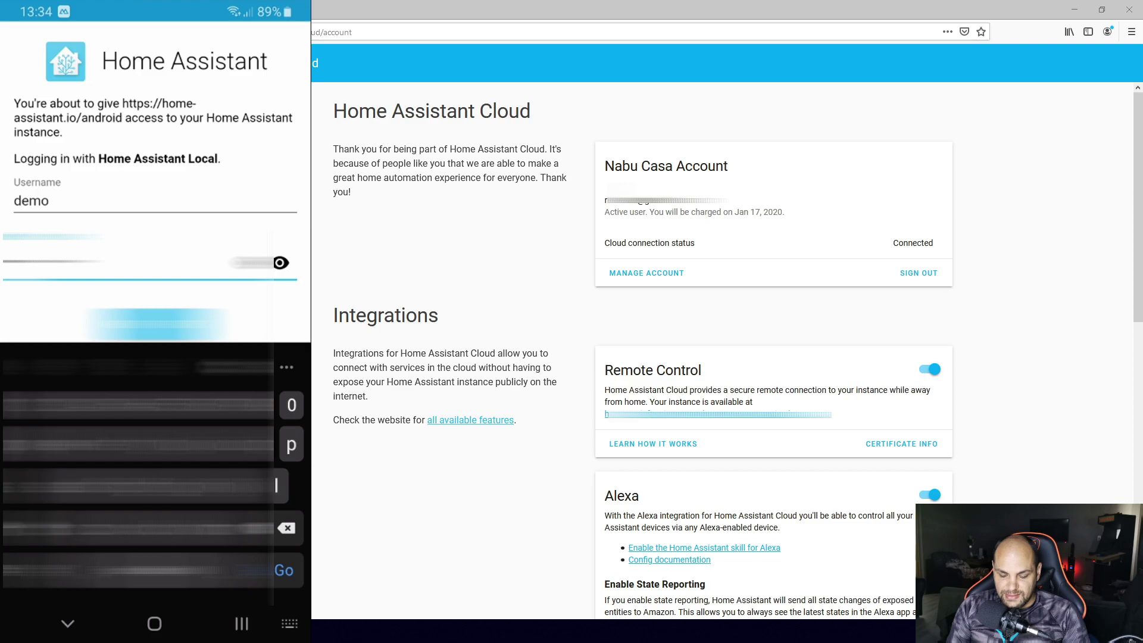
{"action": "key", "text": "Return"}
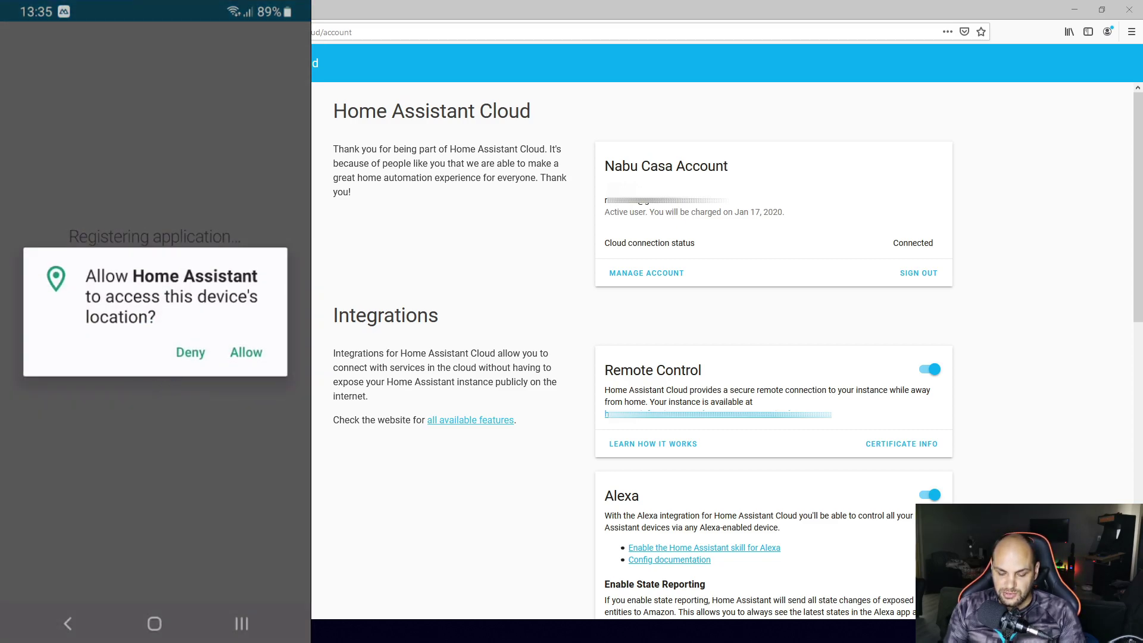
Allow the Android app to access the phone's location
{"action": "left_click", "coordinate": [246, 352]}
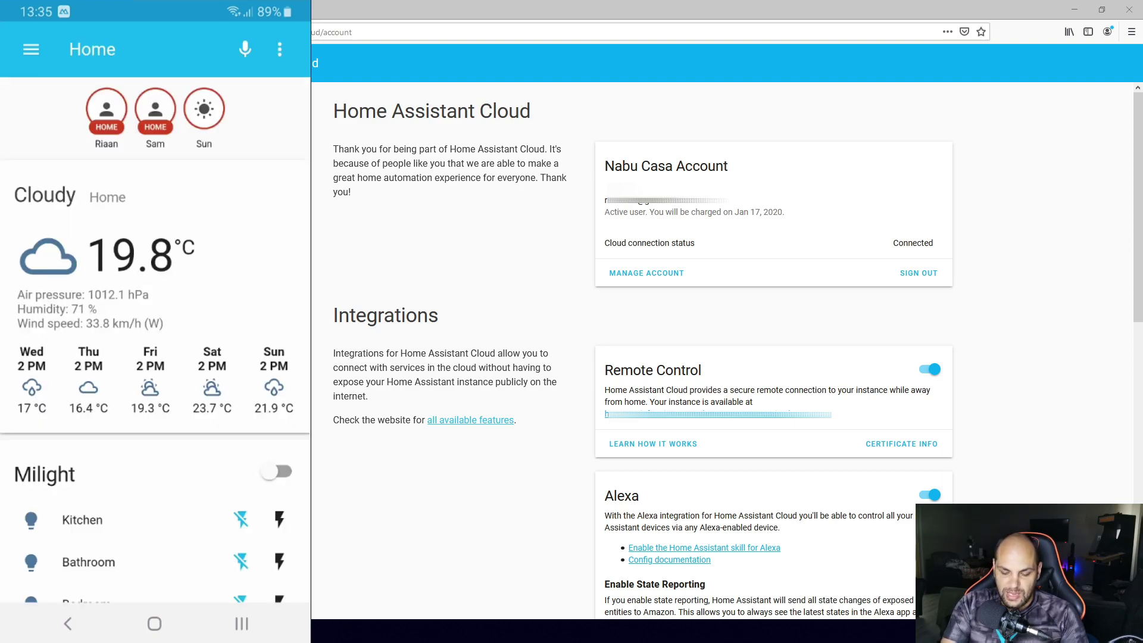
Keep SM-G950F as the device name in App Configuration, then return to Firefox
{"action": "left_click", "coordinate": [31, 49]}
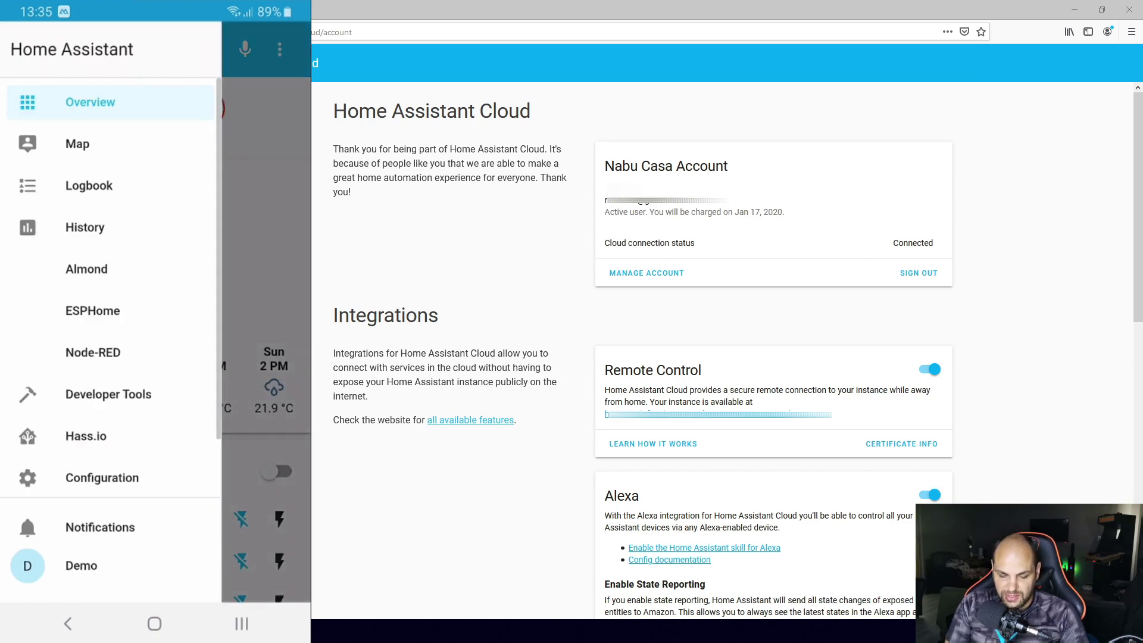
{"action": "scroll", "coordinate": [111, 282], "scroll_direction": "down", "scroll_amount": 2}
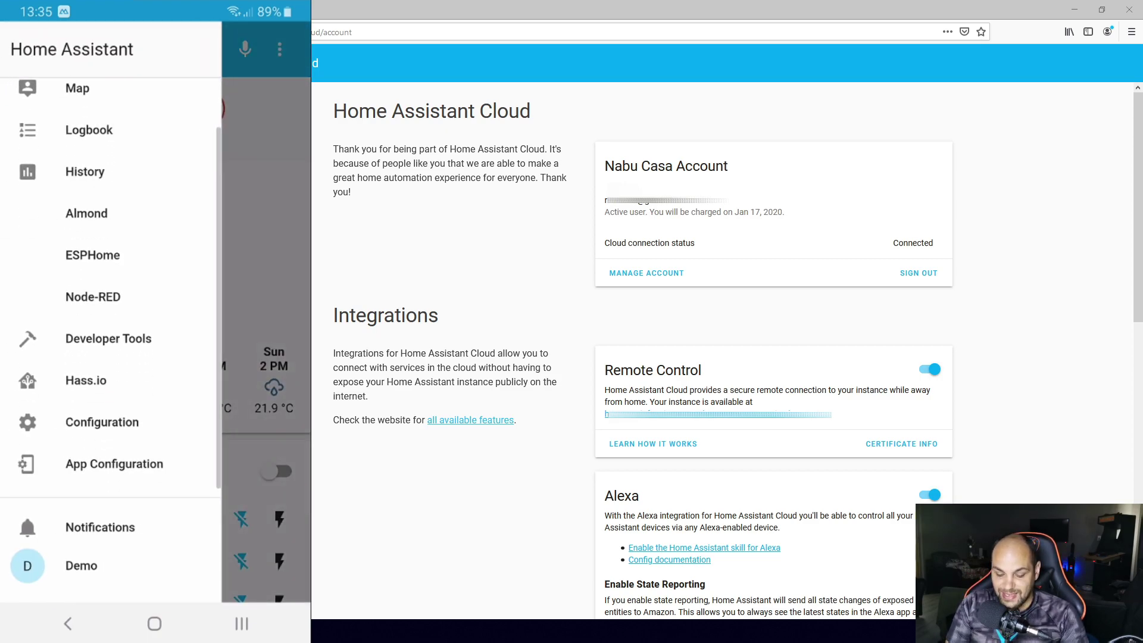
{"action": "left_click", "coordinate": [113, 464]}
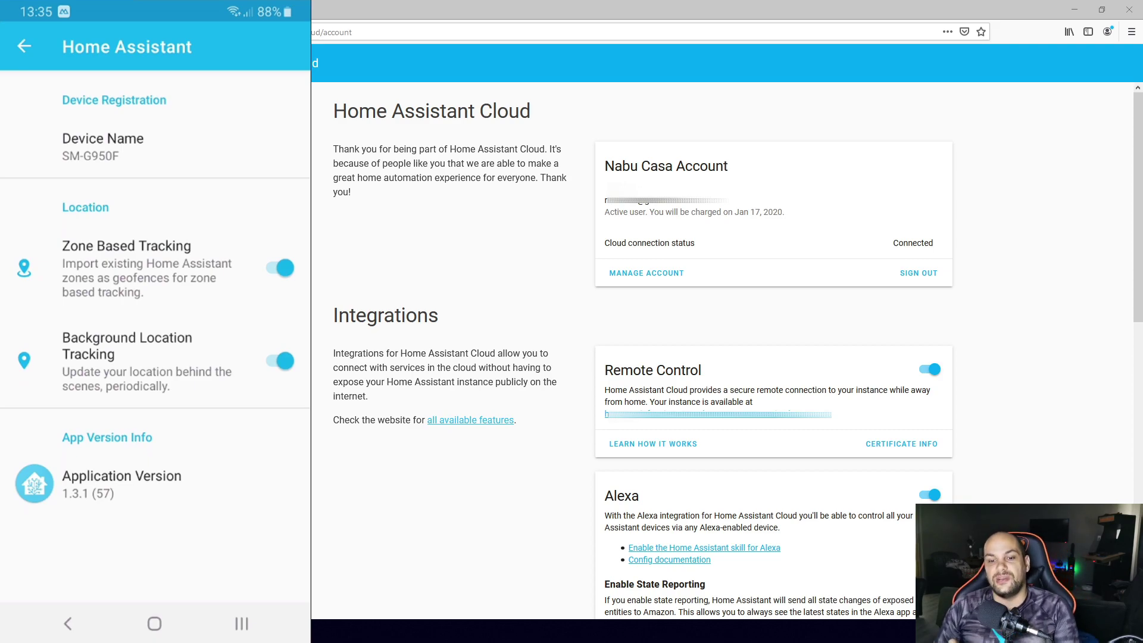
{"action": "left_click", "coordinate": [102, 146]}
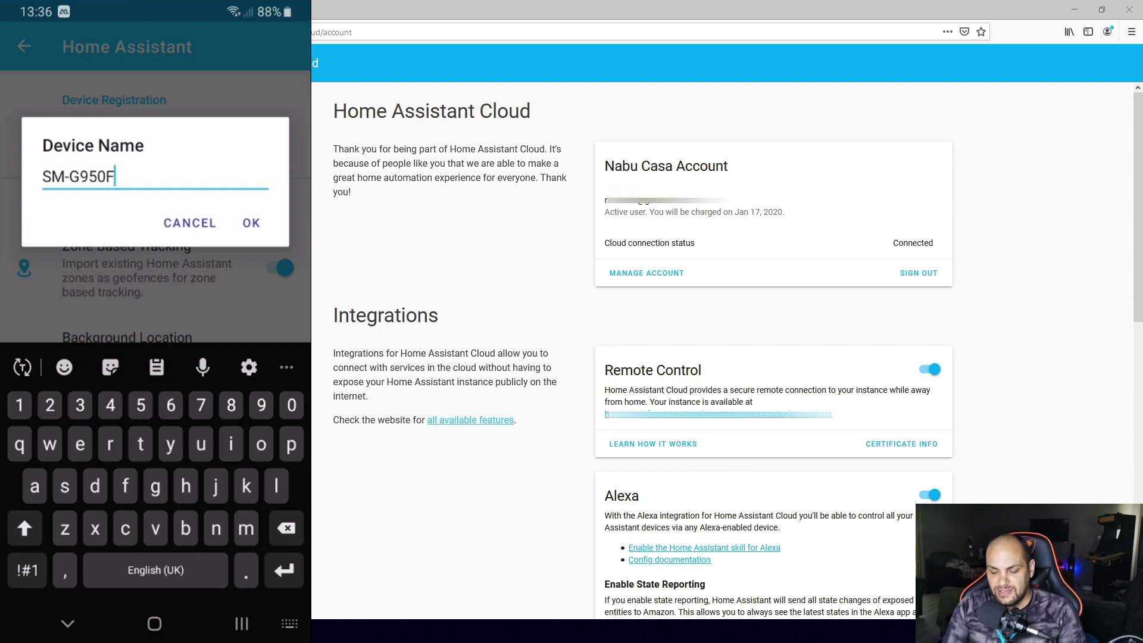
{"action": "left_click", "coordinate": [250, 223]}
{"action": "left_click", "coordinate": [23, 46]}
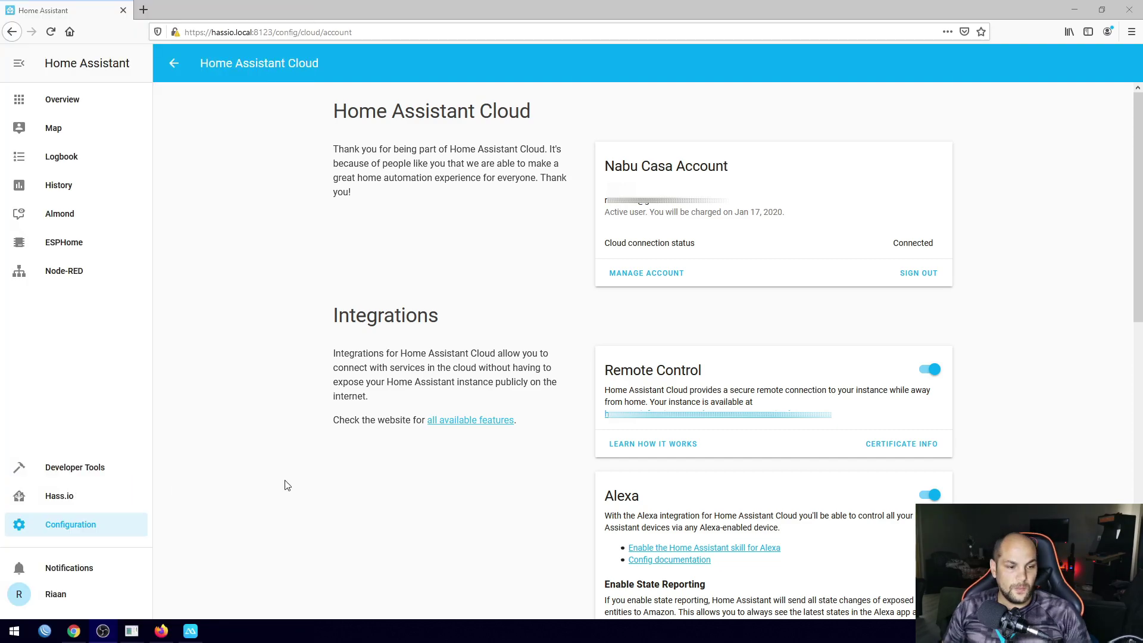
{"action": "left_click", "coordinate": [286, 485]}
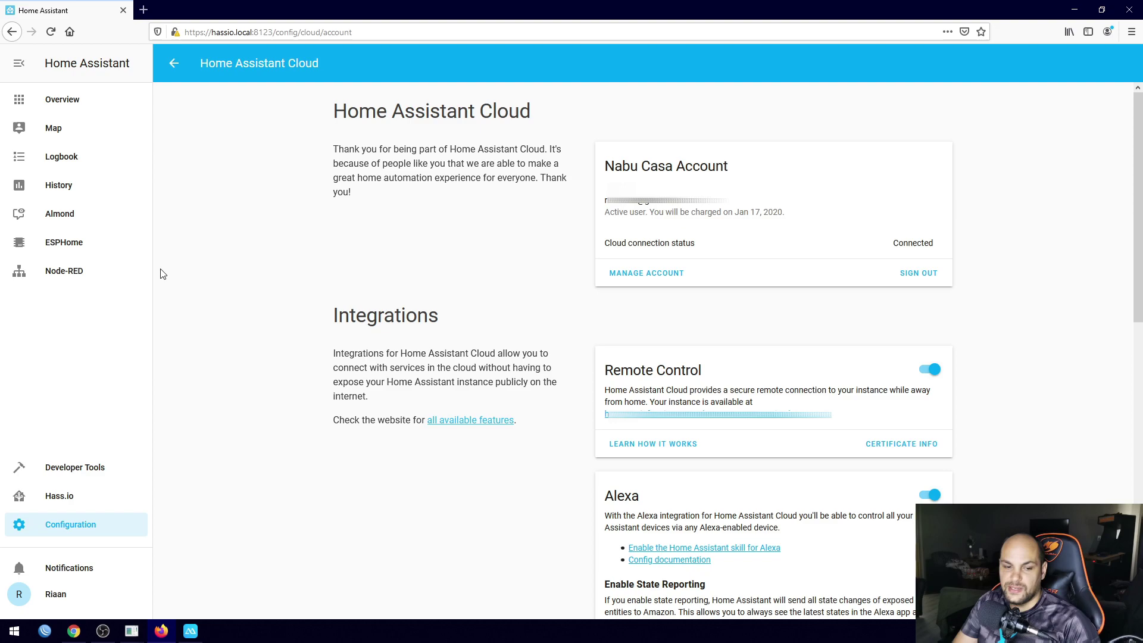
Open the SM-G950F device page and inspect its device_tracker.sm_g950f entity settings unchanged
{"action": "left_click", "coordinate": [69, 98]}
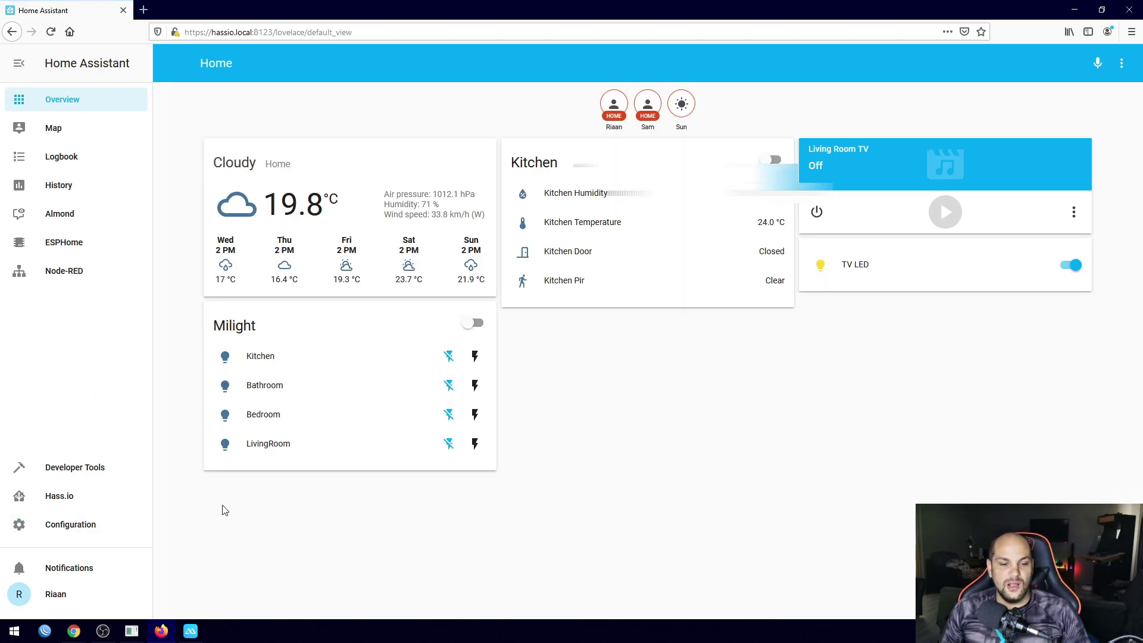
{"action": "left_click", "coordinate": [90, 530]}
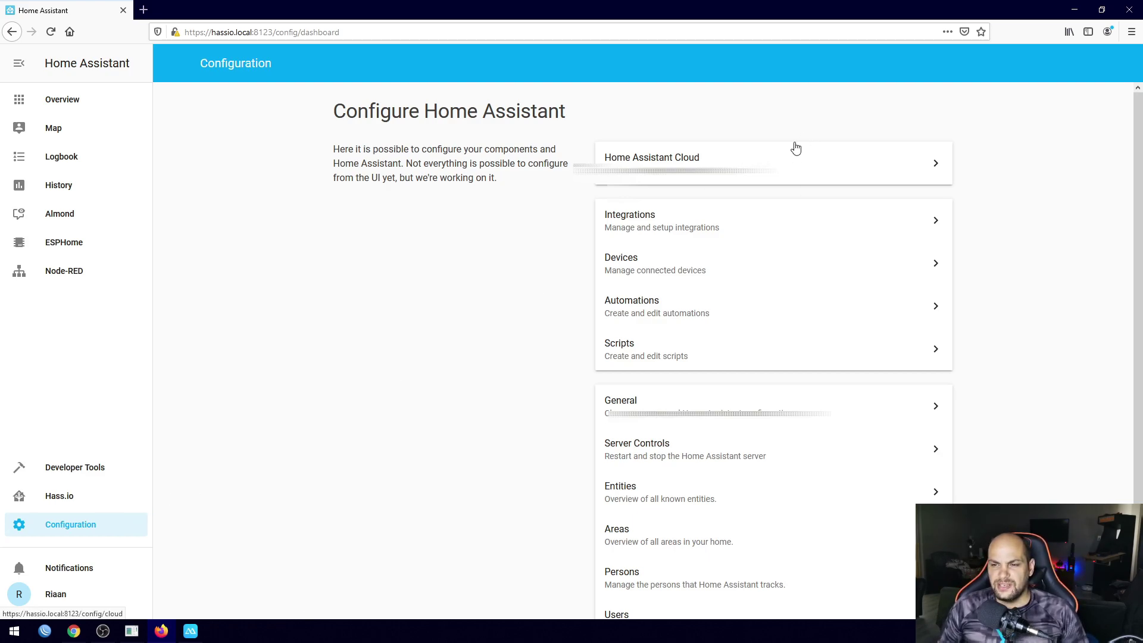
{"action": "left_click", "coordinate": [649, 263]}
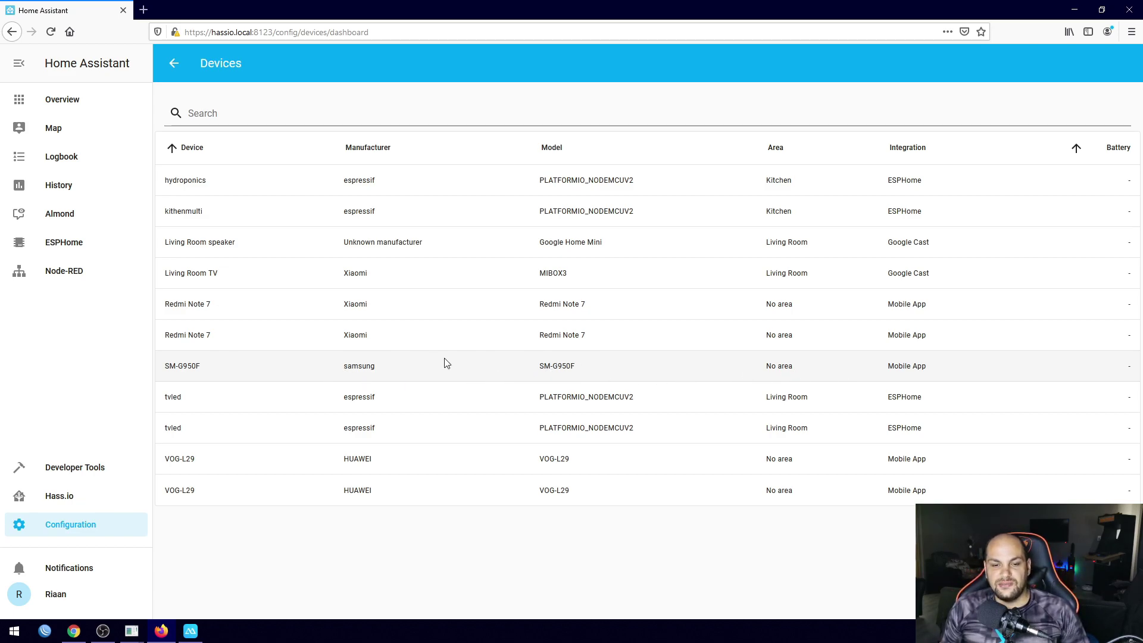
{"action": "left_click_drag", "start_coordinate": [199, 368], "coordinate": [165, 367]}
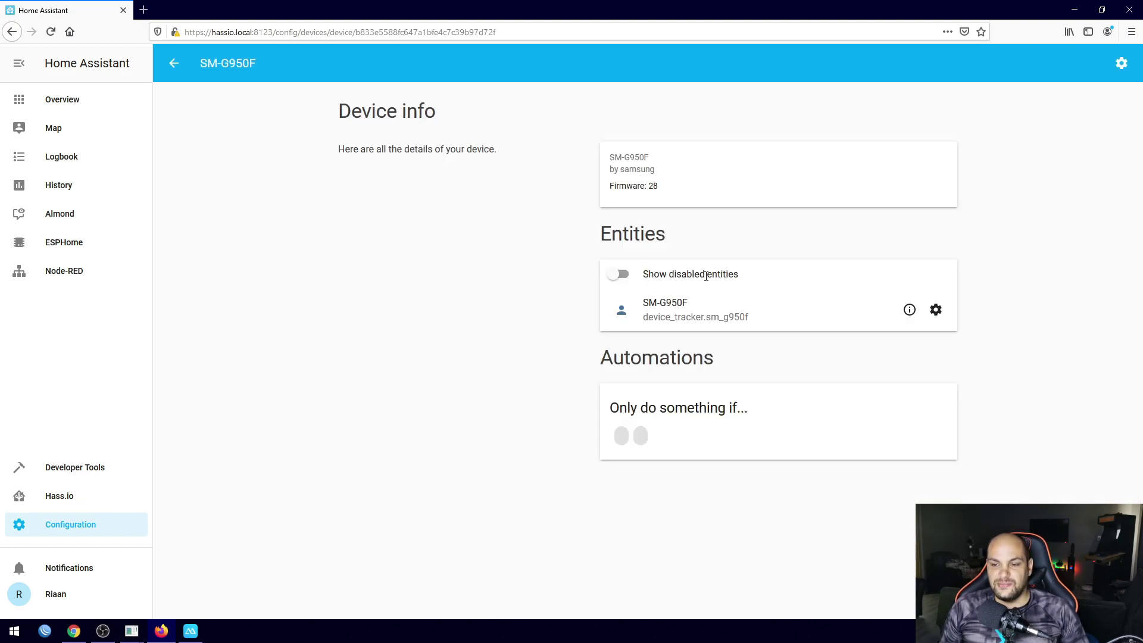
{"action": "left_click", "coordinate": [938, 311]}
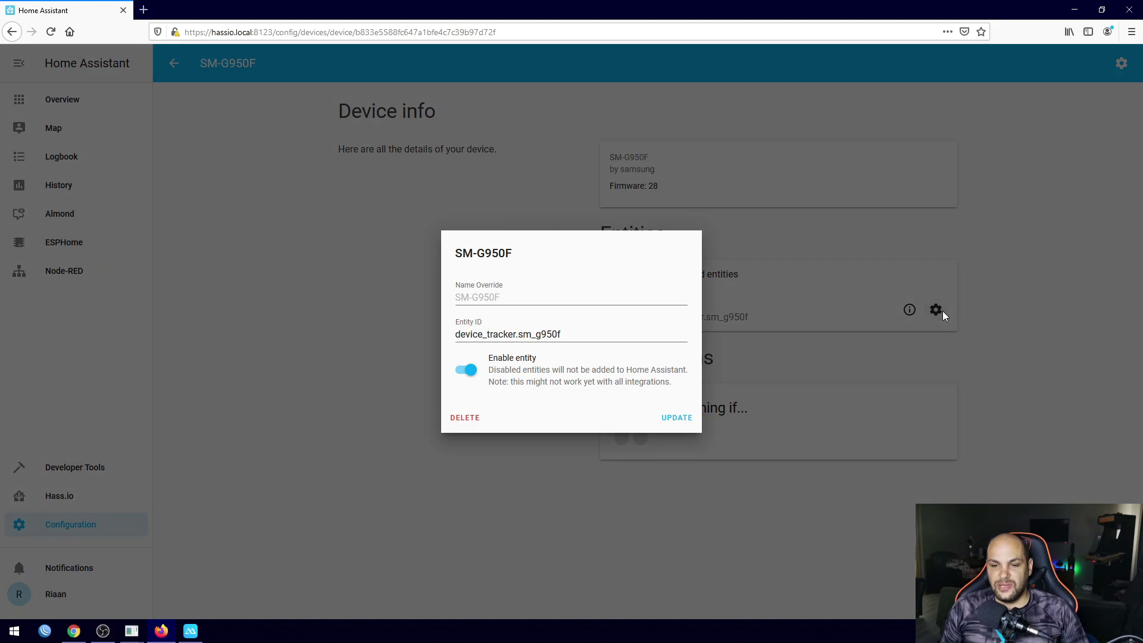
{"action": "left_click", "coordinate": [524, 296]}
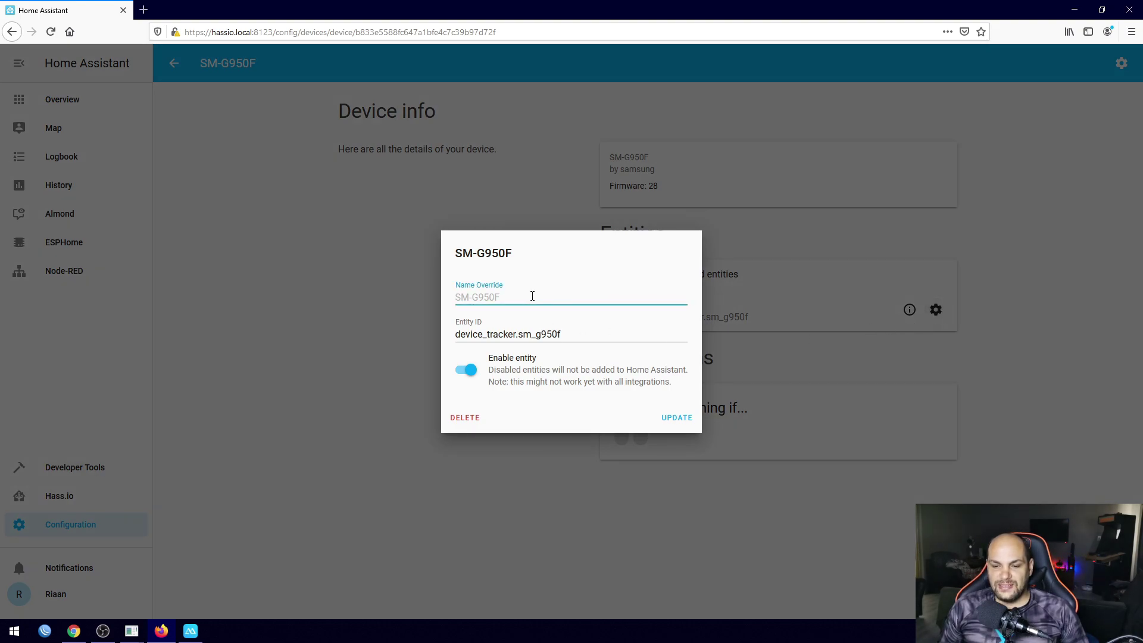
{"action": "left_click", "coordinate": [365, 316]}
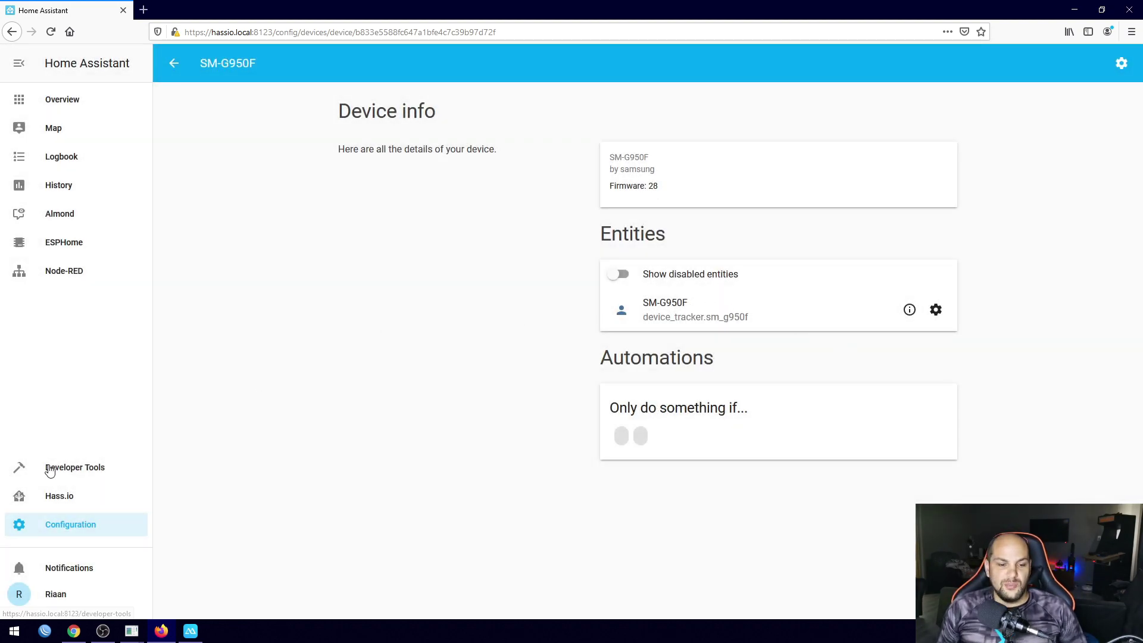
Open the Persons list under Configuration
{"action": "left_click", "coordinate": [77, 529]}
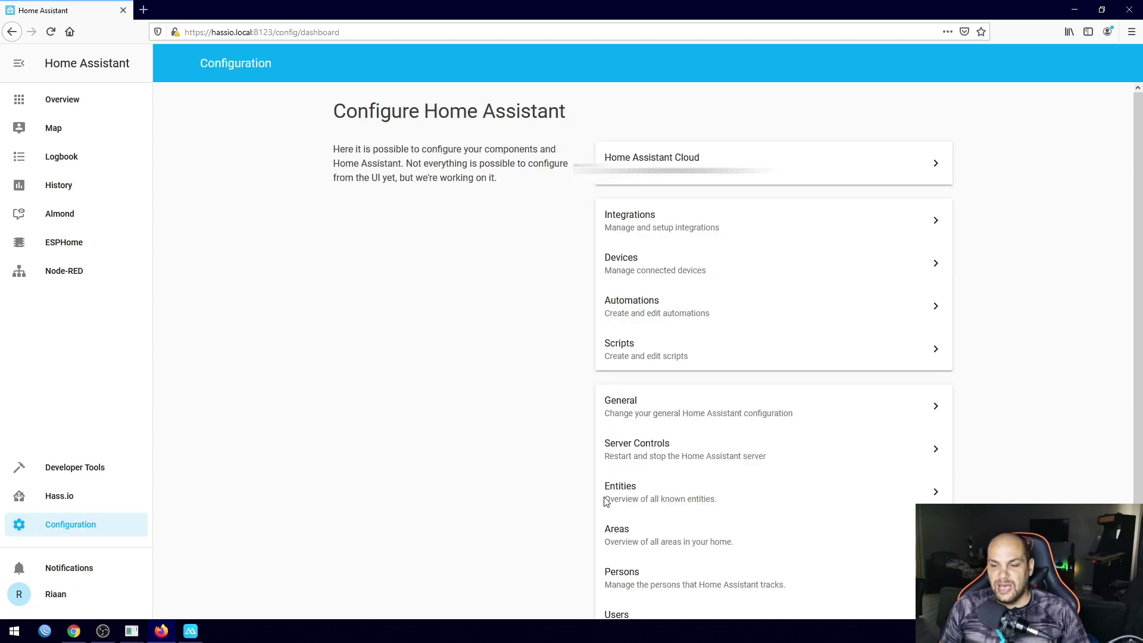
{"action": "scroll", "coordinate": [713, 489], "scroll_direction": "down", "scroll_amount": 2}
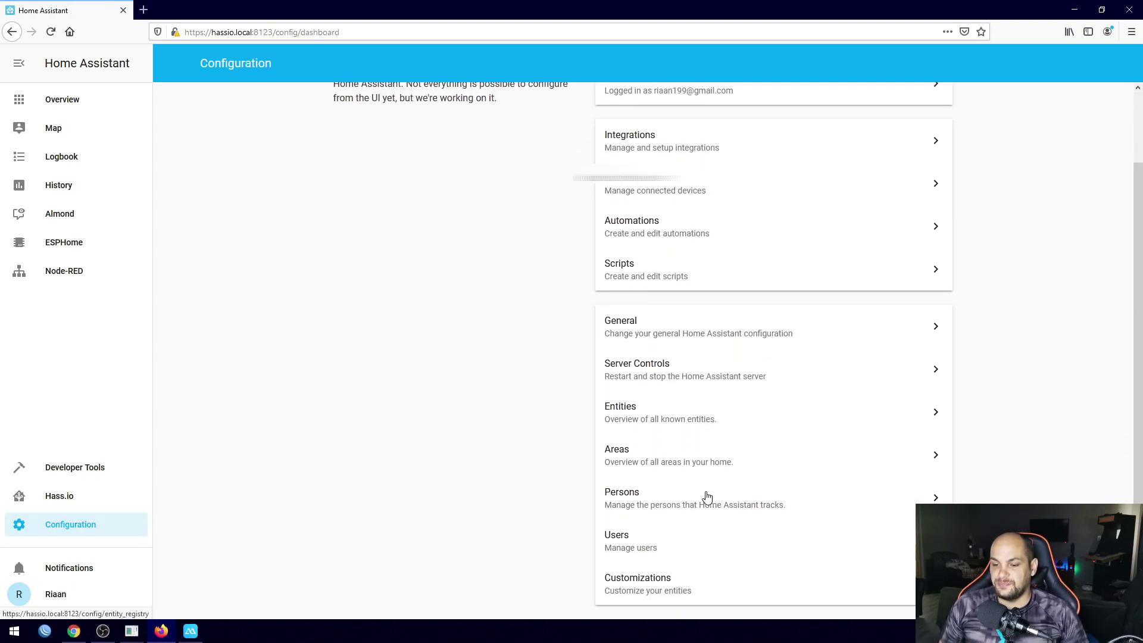
{"action": "left_click", "coordinate": [660, 506]}
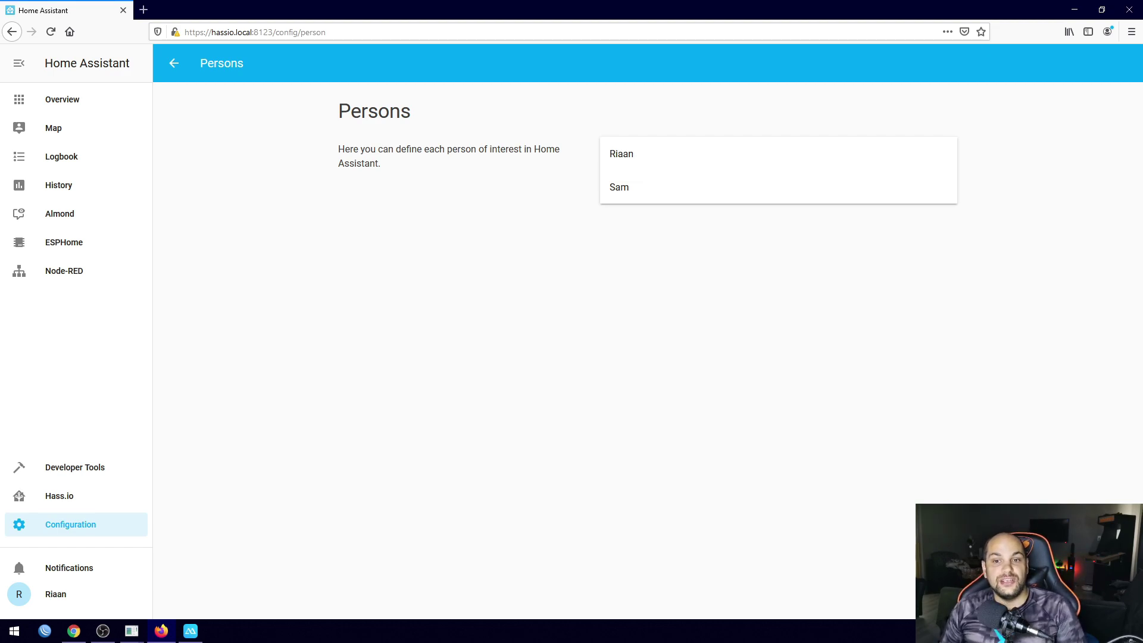
Create person 'demo' linked to the Demo user and tracking the SM-G950F phone
{"action": "left_click", "coordinate": [1117, 593]}
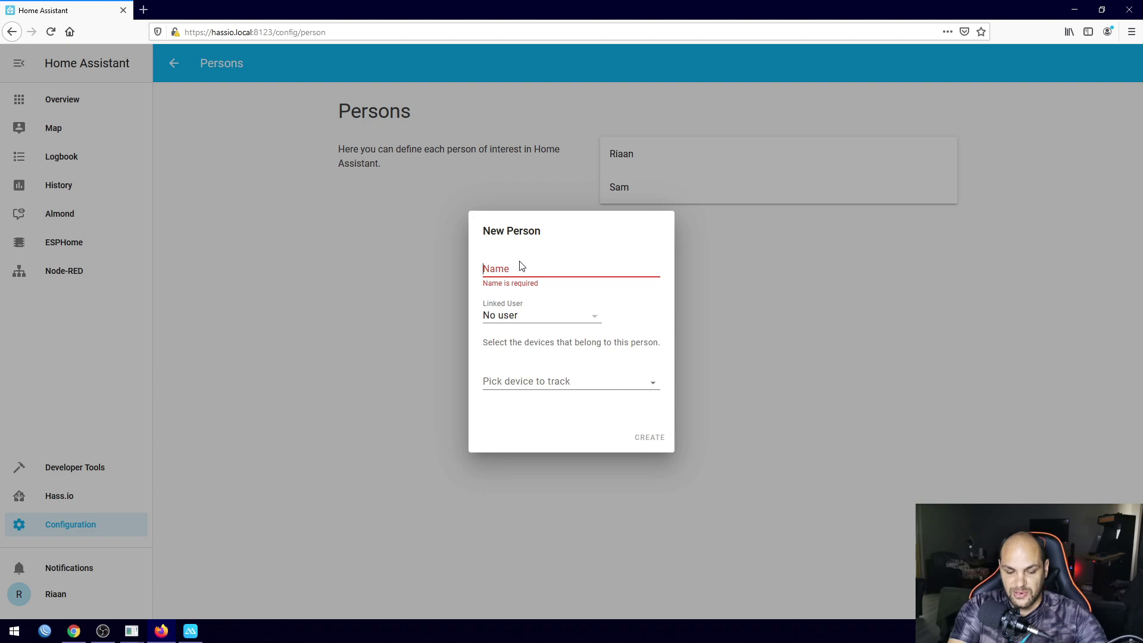
{"action": "type", "text": "demo"}
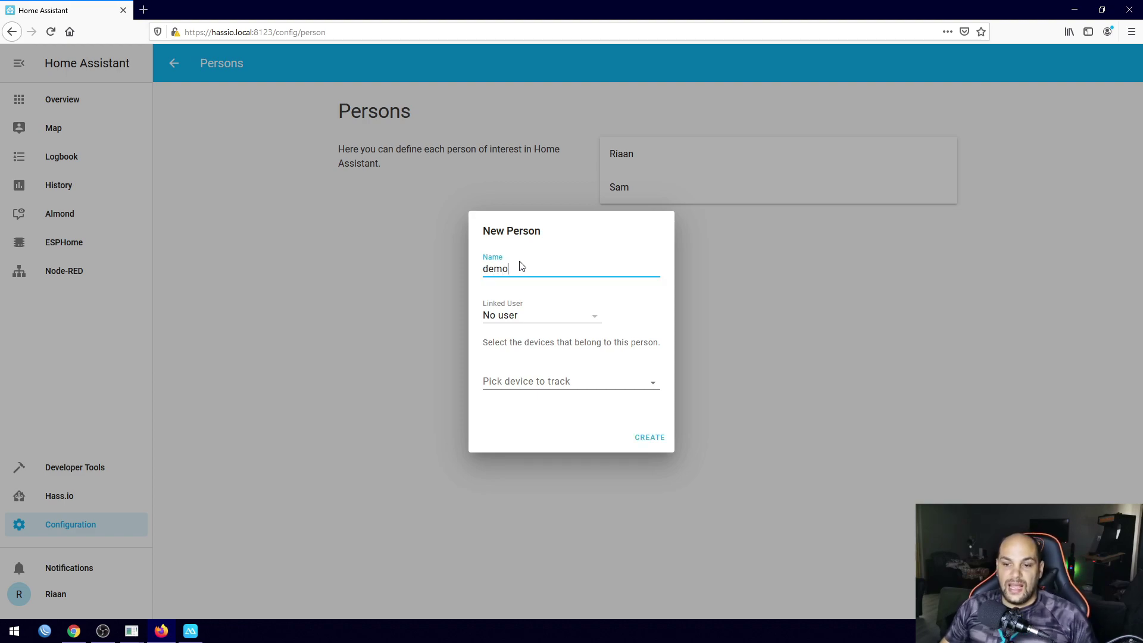
{"action": "left_click", "coordinate": [592, 317]}
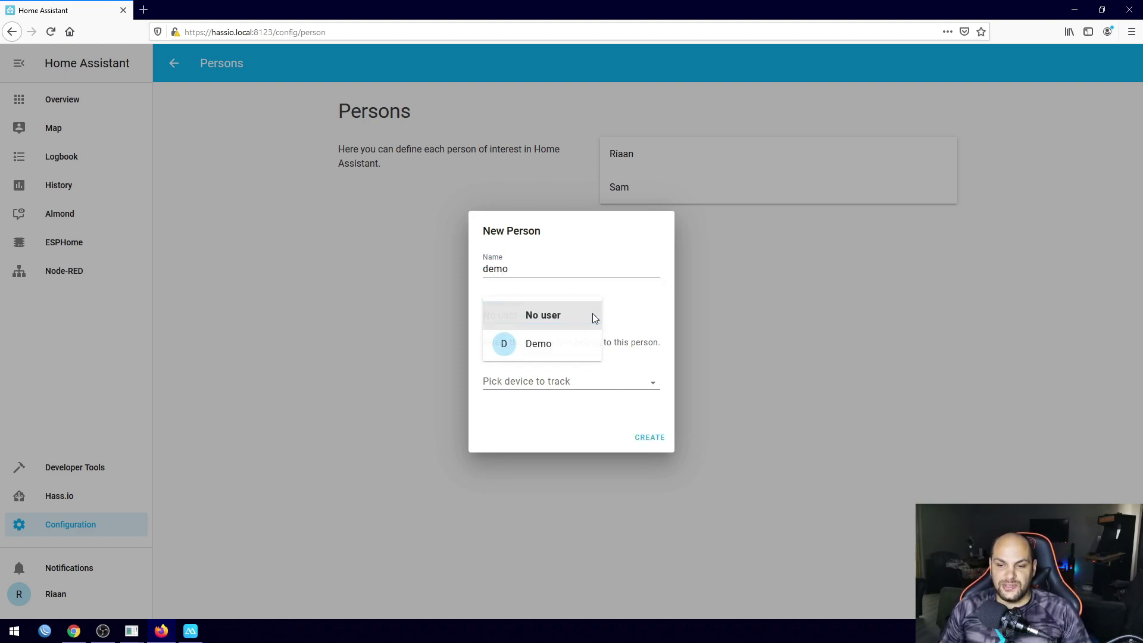
{"action": "left_click", "coordinate": [539, 349]}
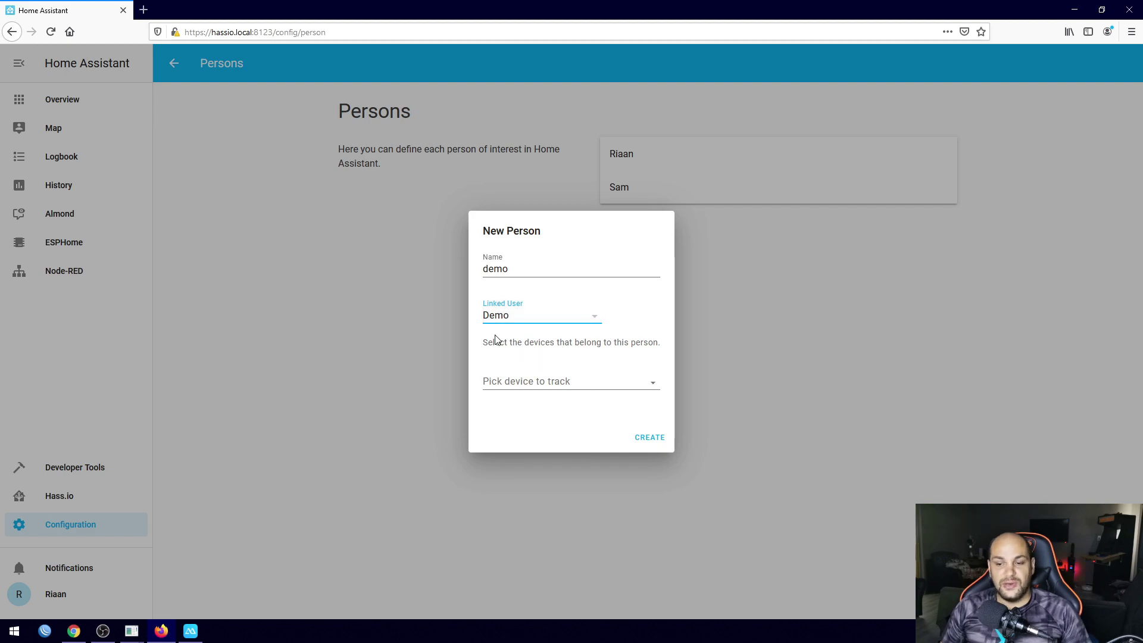
{"action": "left_click_drag", "start_coordinate": [484, 342], "coordinate": [657, 348]}
{"action": "left_click", "coordinate": [657, 348]}
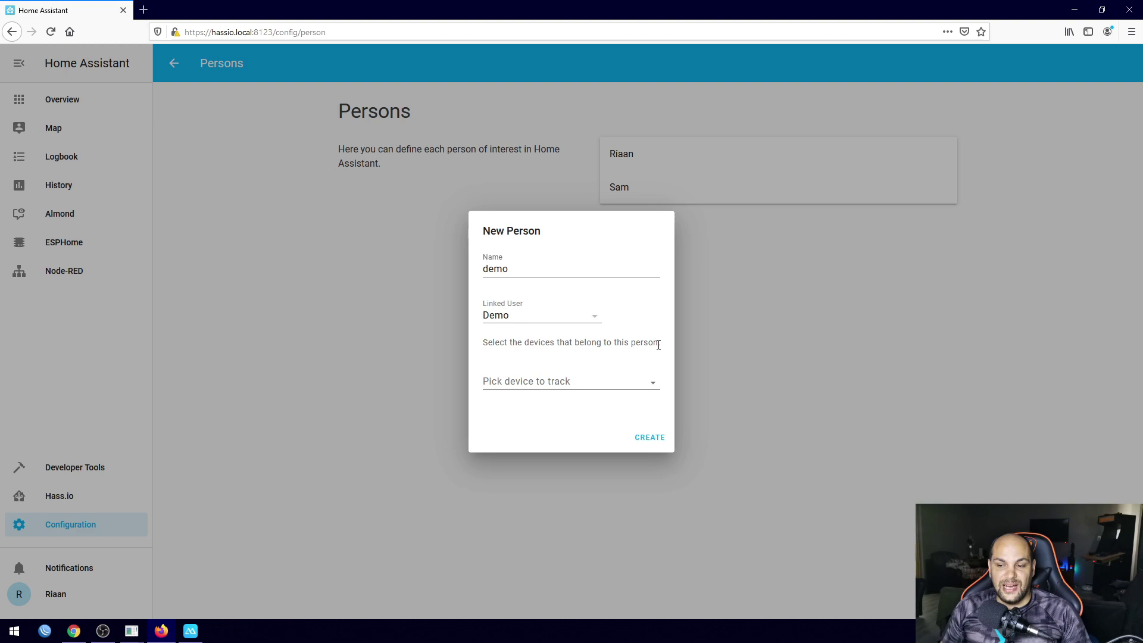
{"action": "left_click", "coordinate": [653, 382]}
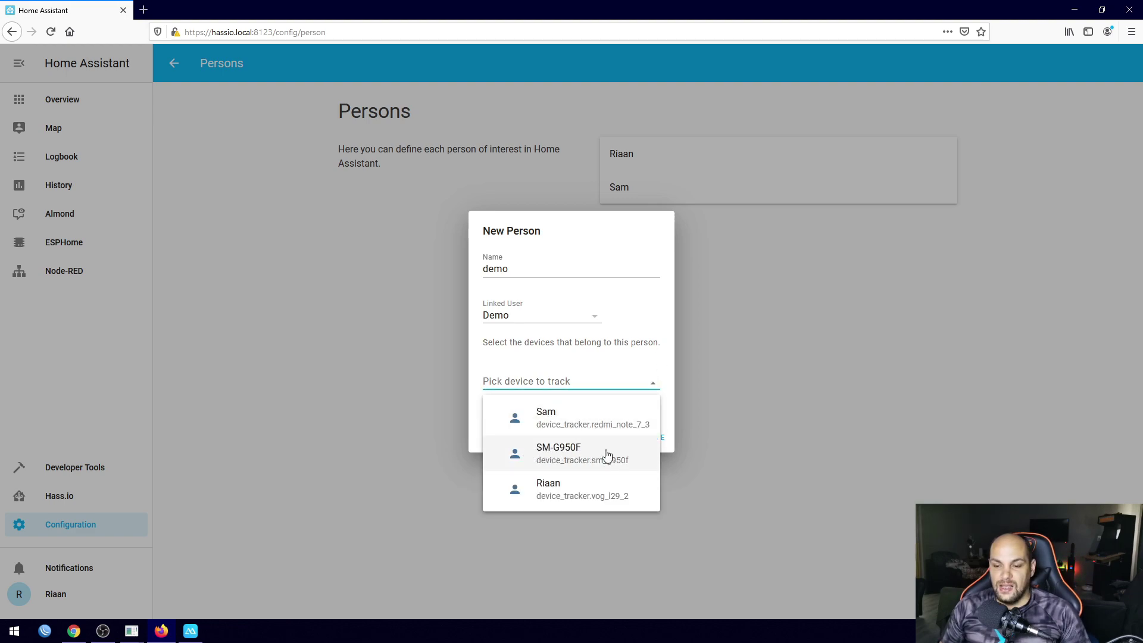
{"action": "left_click", "coordinate": [568, 455]}
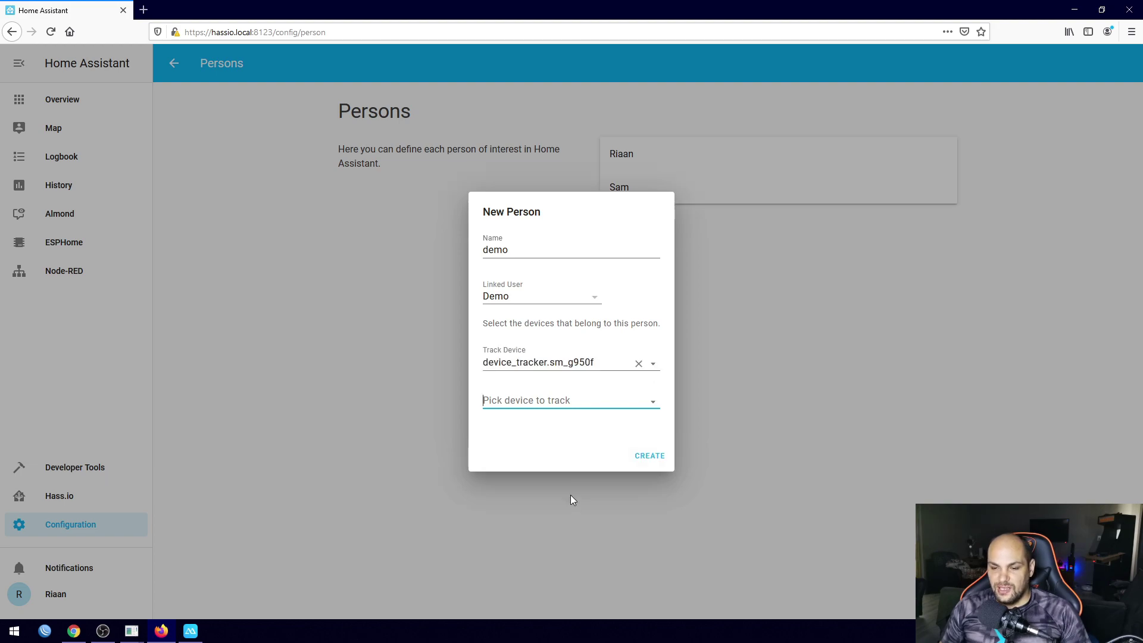
{"action": "left_click", "coordinate": [648, 458]}
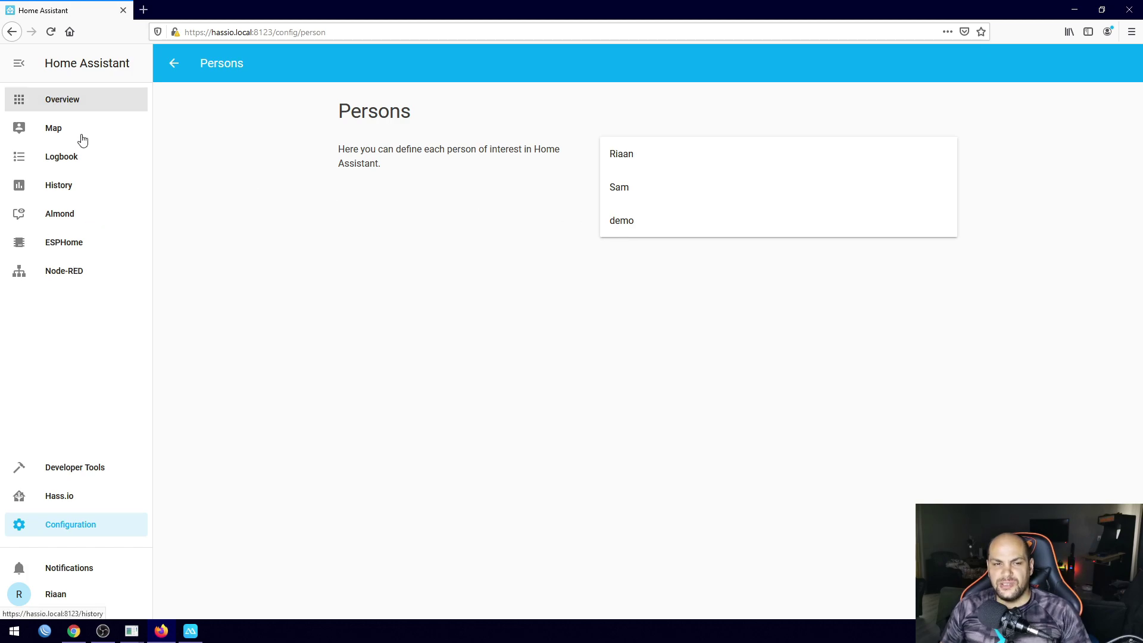
Add person.demo as a badge to the Home view through Configure UI and save
{"action": "left_click", "coordinate": [68, 104]}
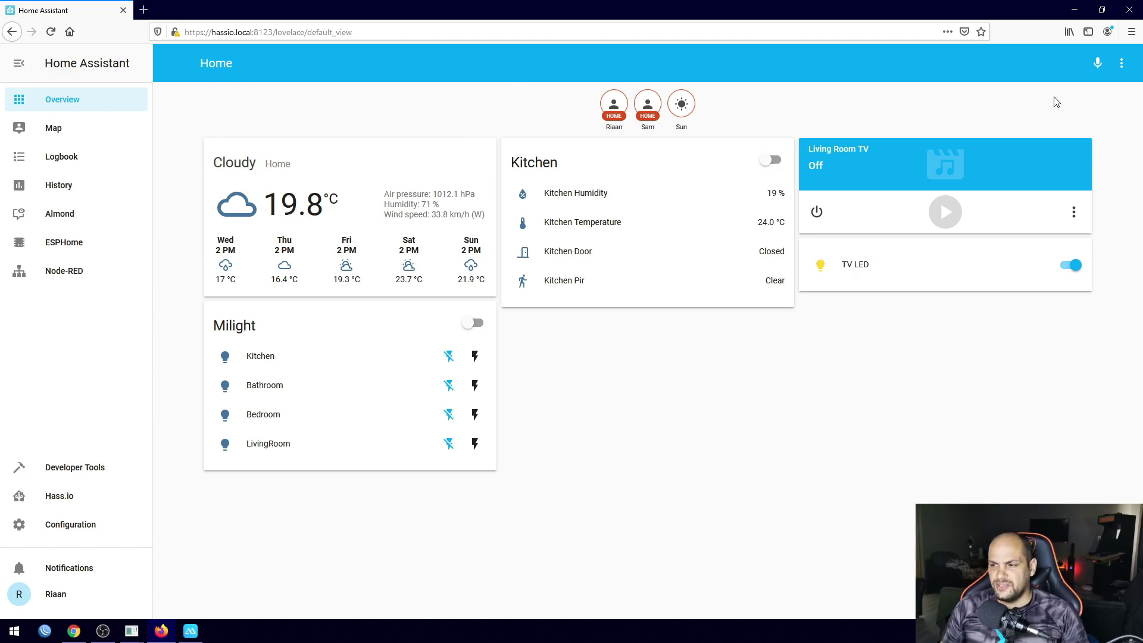
{"action": "left_click", "coordinate": [1121, 64]}
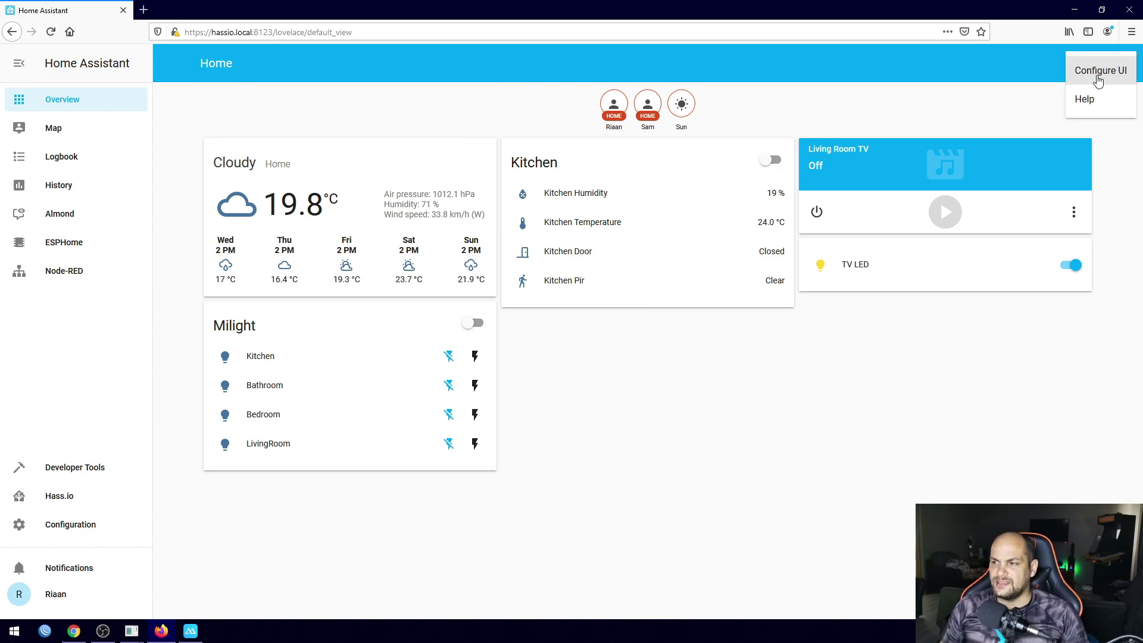
{"action": "left_click", "coordinate": [1098, 72]}
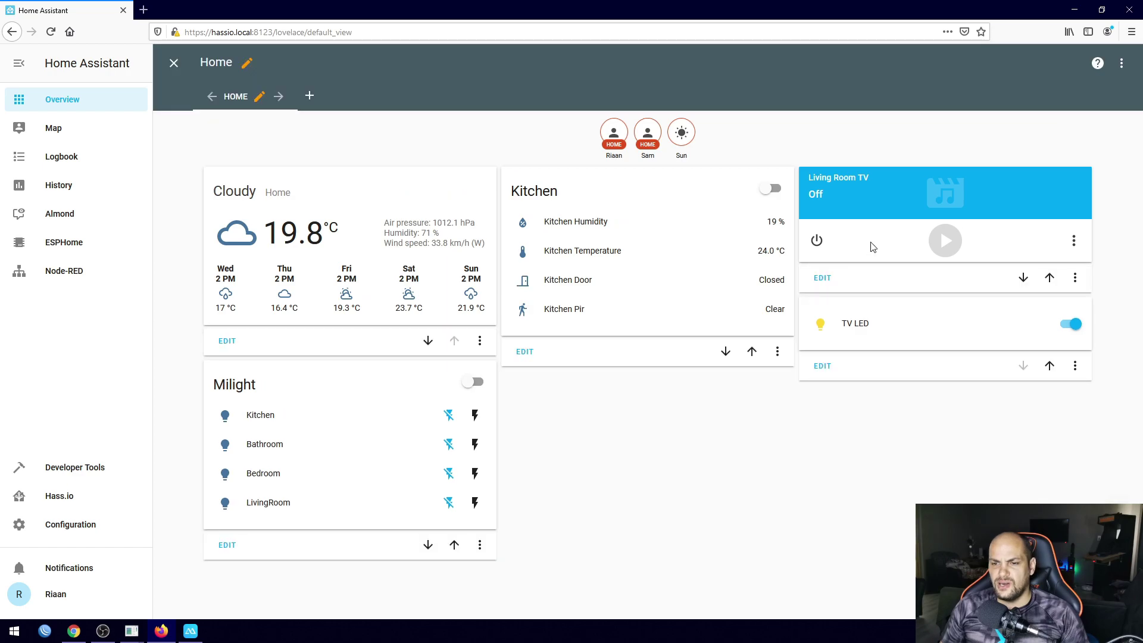
{"action": "left_click", "coordinate": [259, 99]}
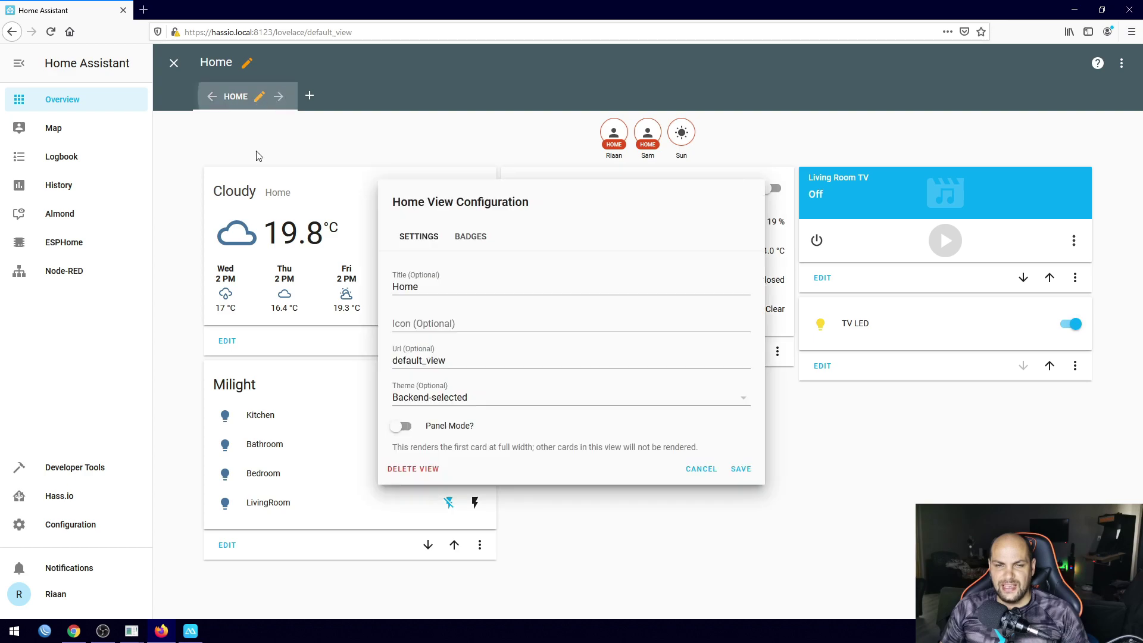
{"action": "left_click", "coordinate": [481, 244]}
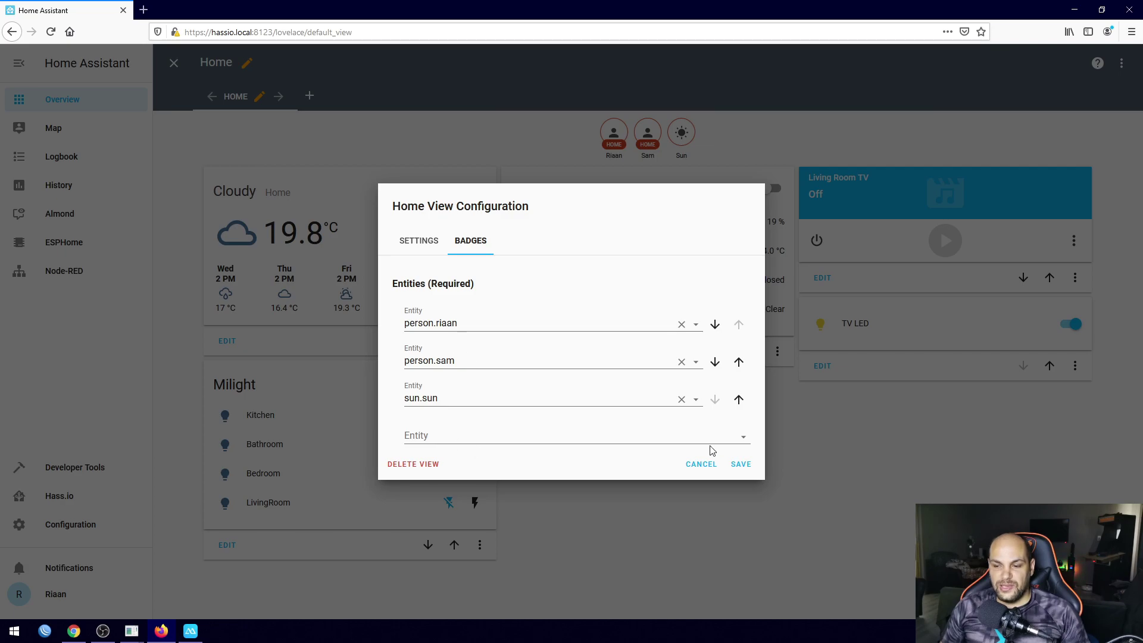
{"action": "left_click", "coordinate": [747, 439]}
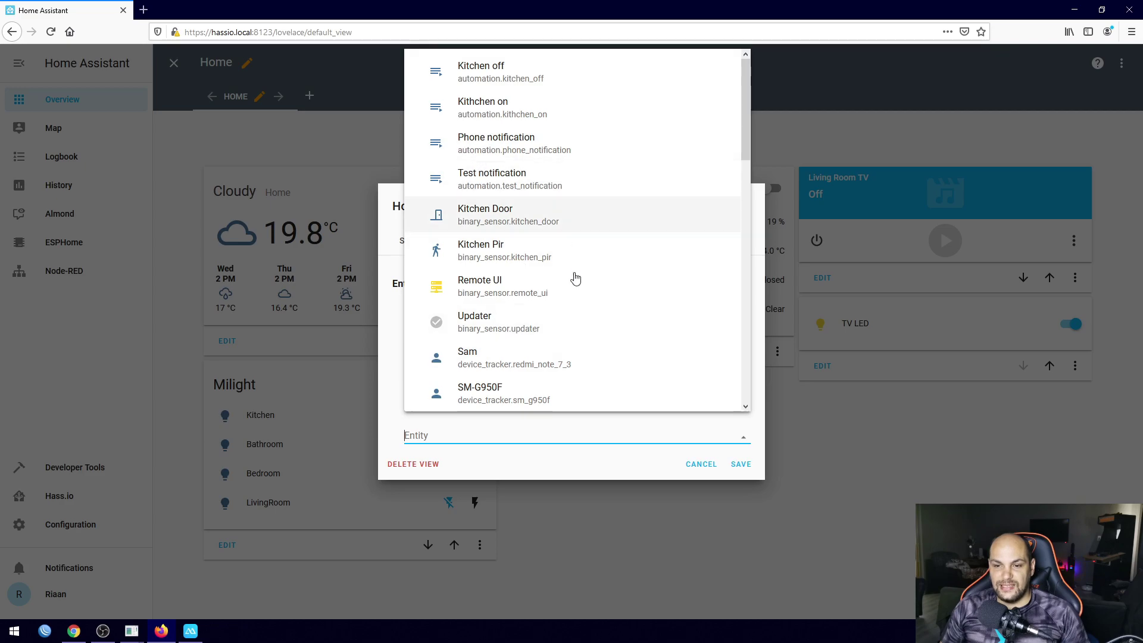
{"action": "scroll", "coordinate": [560, 330], "scroll_direction": "down", "scroll_amount": 3}
{"action": "scroll", "coordinate": [564, 331], "scroll_direction": "down", "scroll_amount": 9}
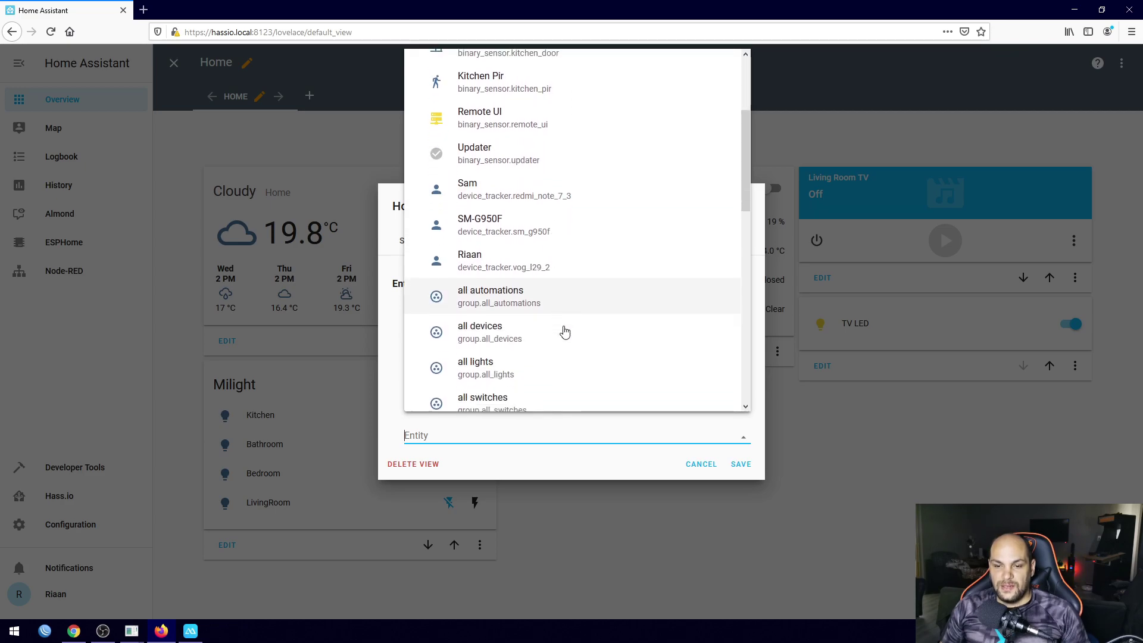
{"action": "scroll", "coordinate": [538, 264], "scroll_direction": "down", "scroll_amount": 5}
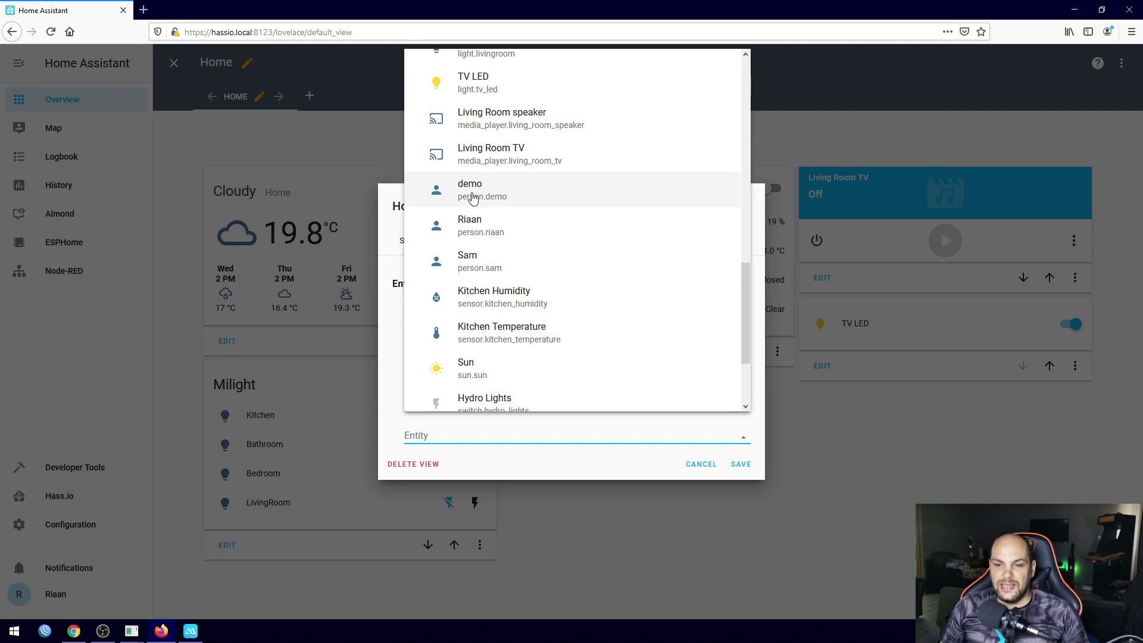
{"action": "left_click", "coordinate": [472, 198]}
{"action": "left_click", "coordinate": [740, 503]}
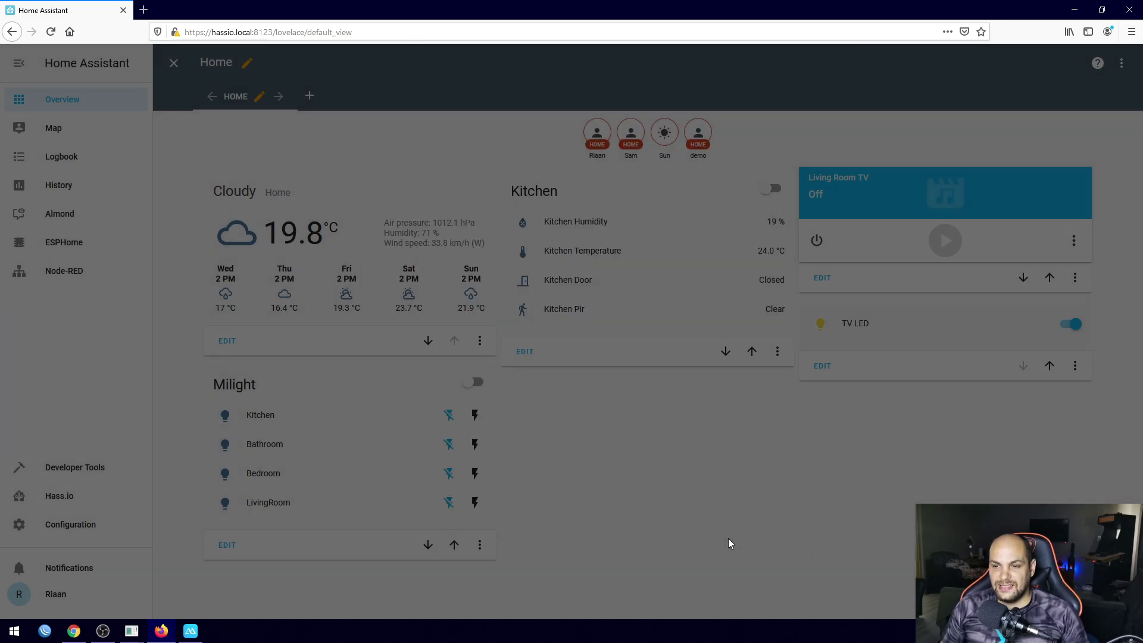